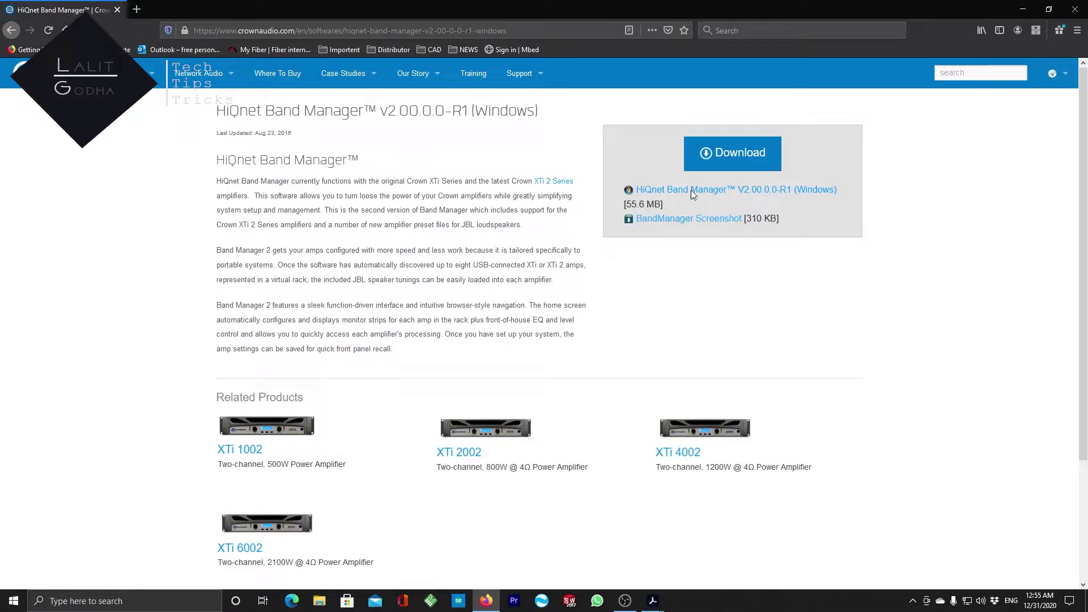
left_click(706, 169)
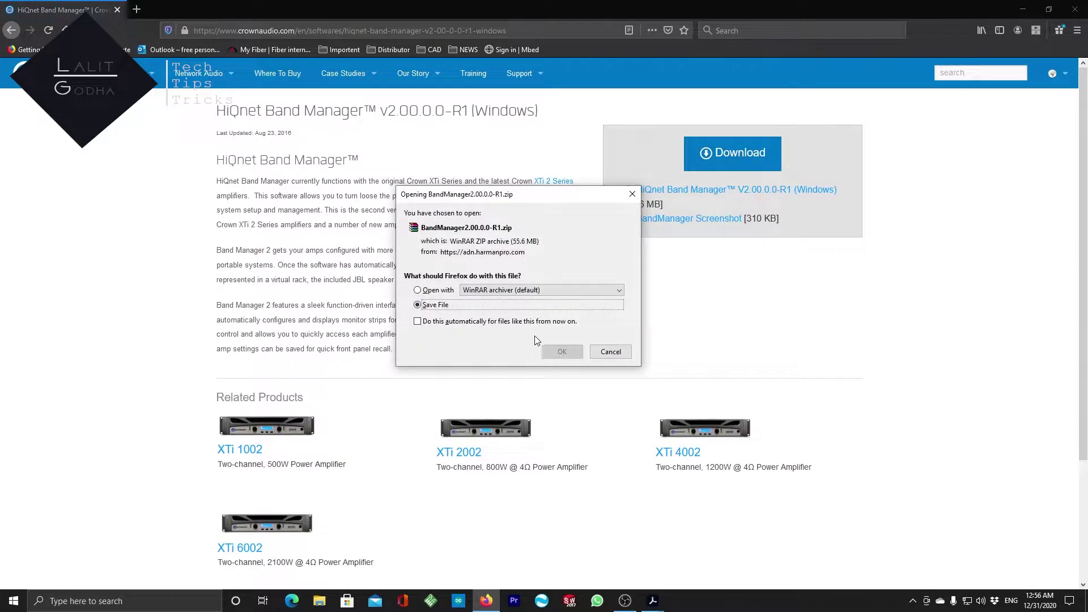
left_click(561, 351)
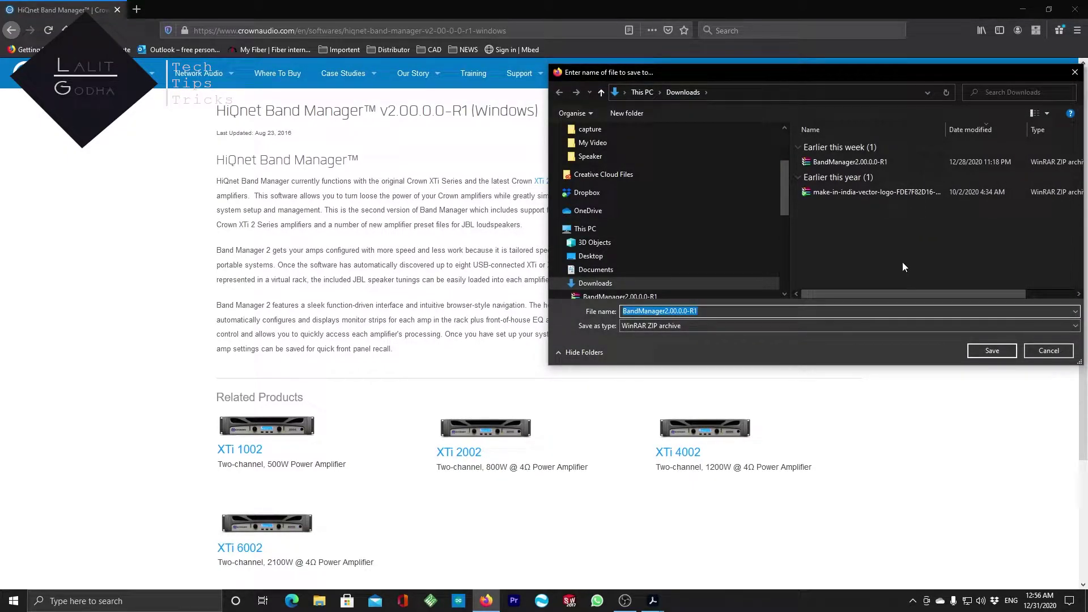
left_click(1045, 350)
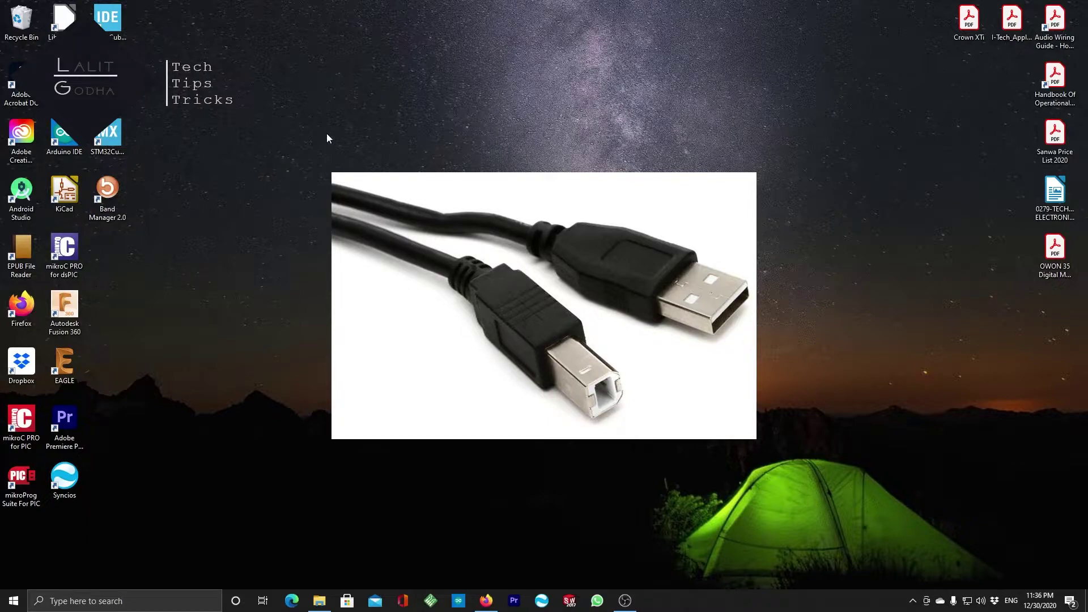
Launch Band Manager 2.0 from the desktop and open the amplifier in the virtual rack.
double_click(105, 196)
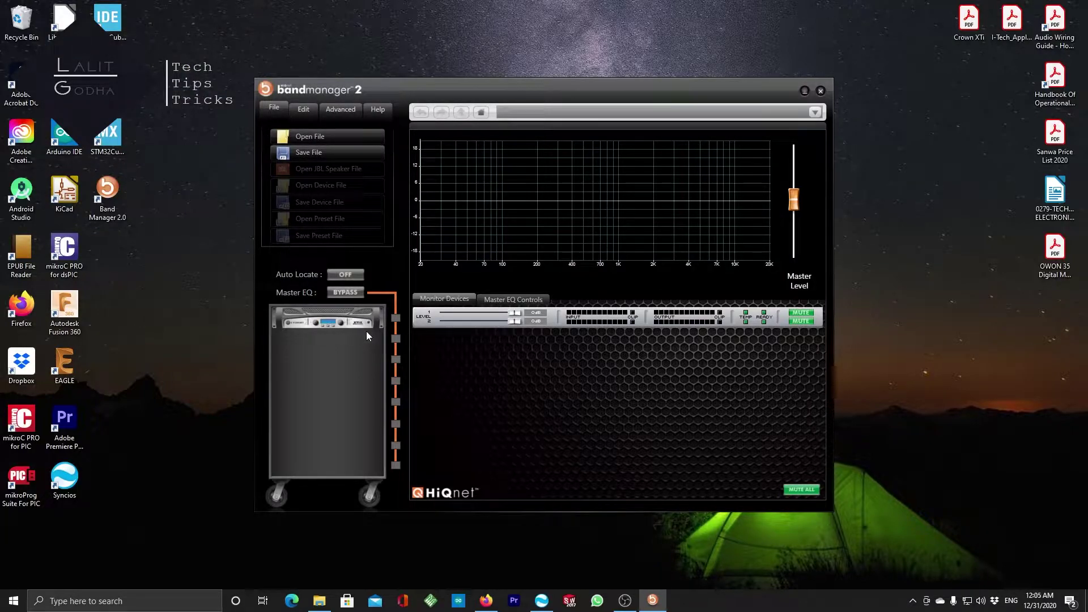
left_click(317, 325)
double_click(344, 324)
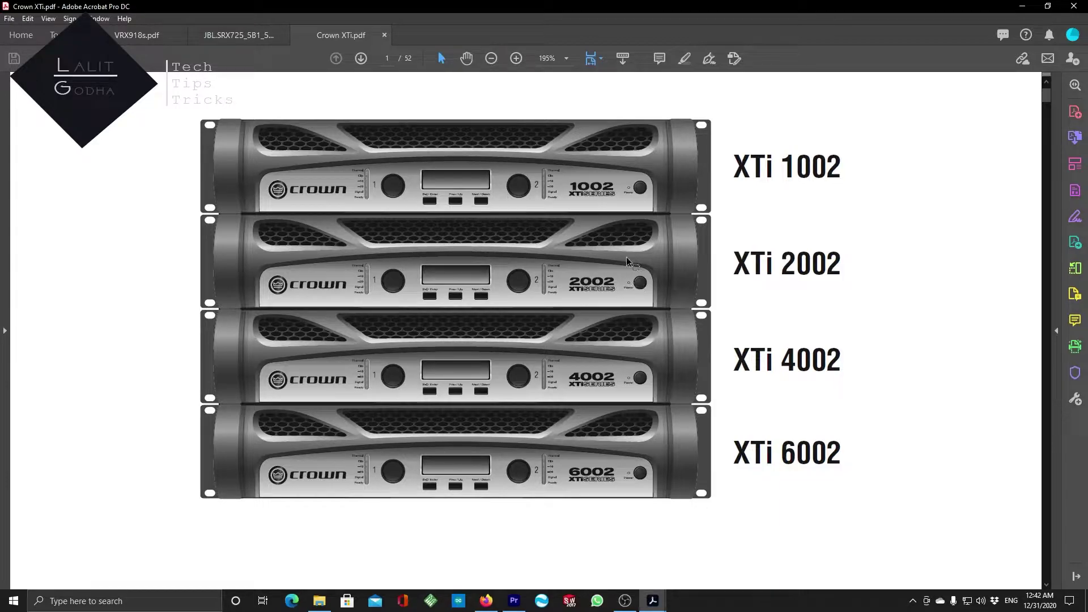
Review the frequency range and power rating specifications in the JBL SRX725 datasheet.
left_click(229, 36)
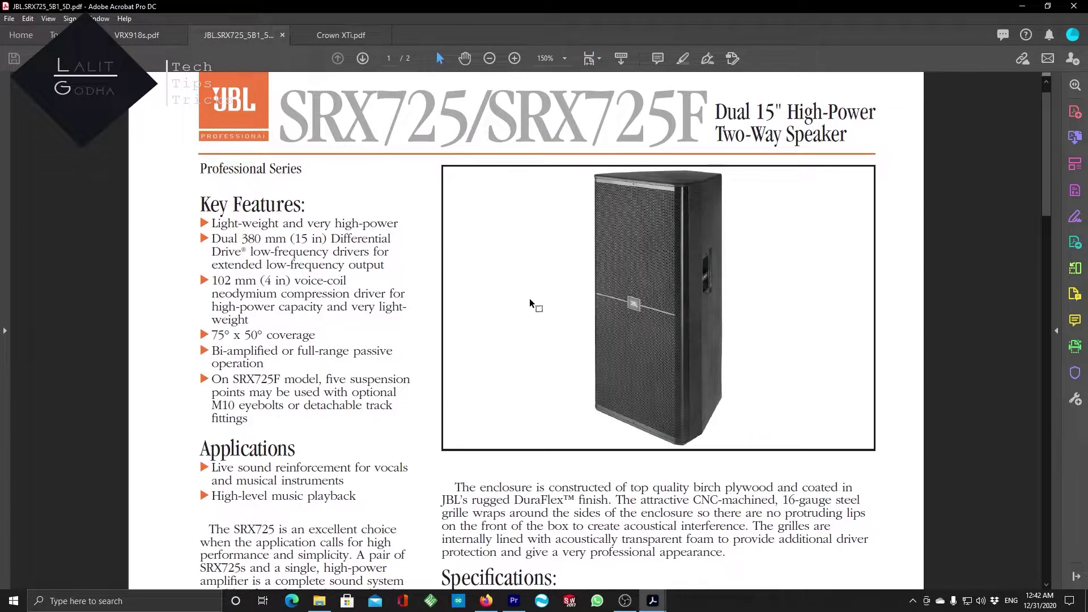
scroll(535, 363, "down", 3)
scroll(537, 397, "down", 2)
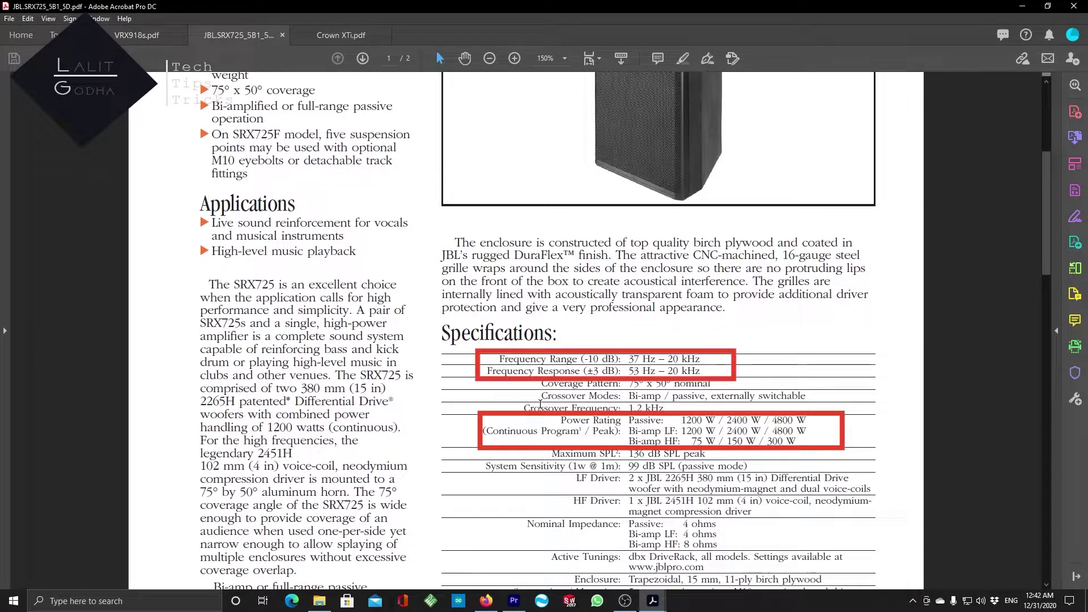
scroll(540, 404, "down", 1)
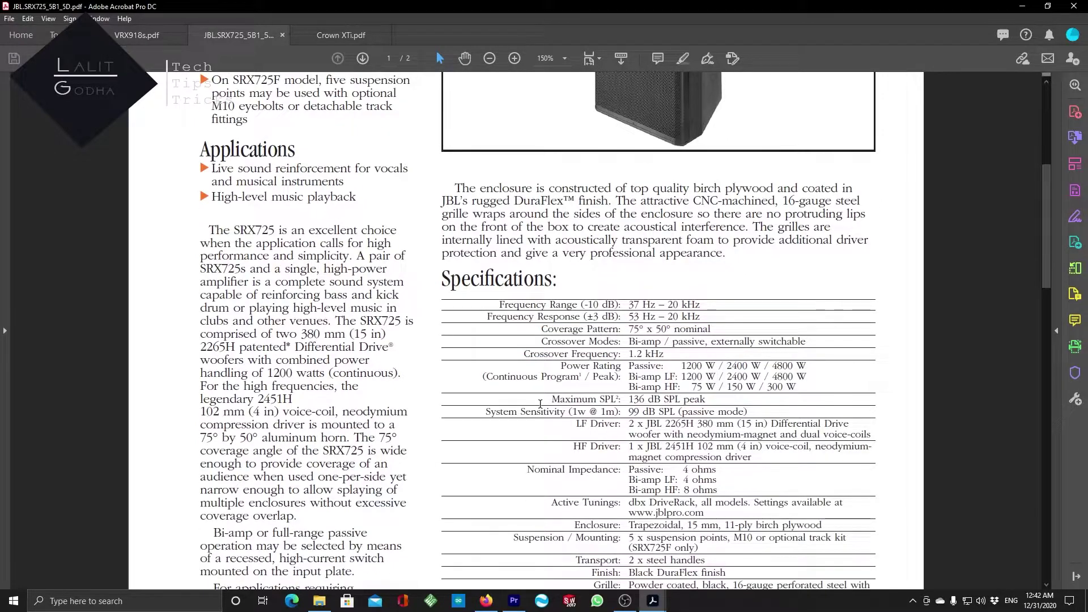
scroll(696, 335, "up", 8)
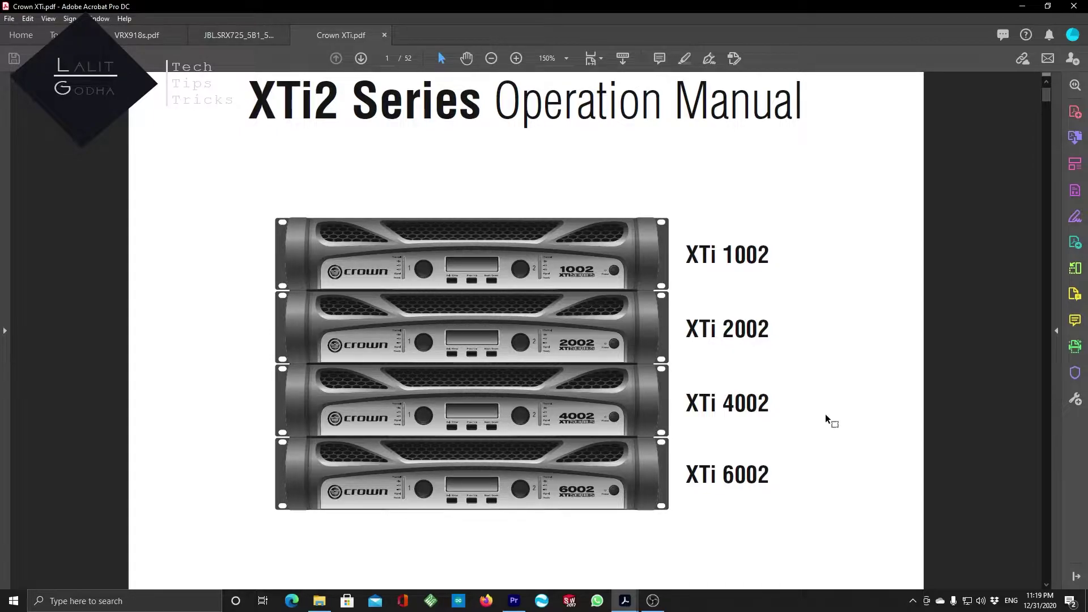
Look over the VRX918S datasheet and the SRX725 datasheet's specifications, starting from the Crown XTi manual.
scroll(824, 405, "up", 1)
left_click(137, 35)
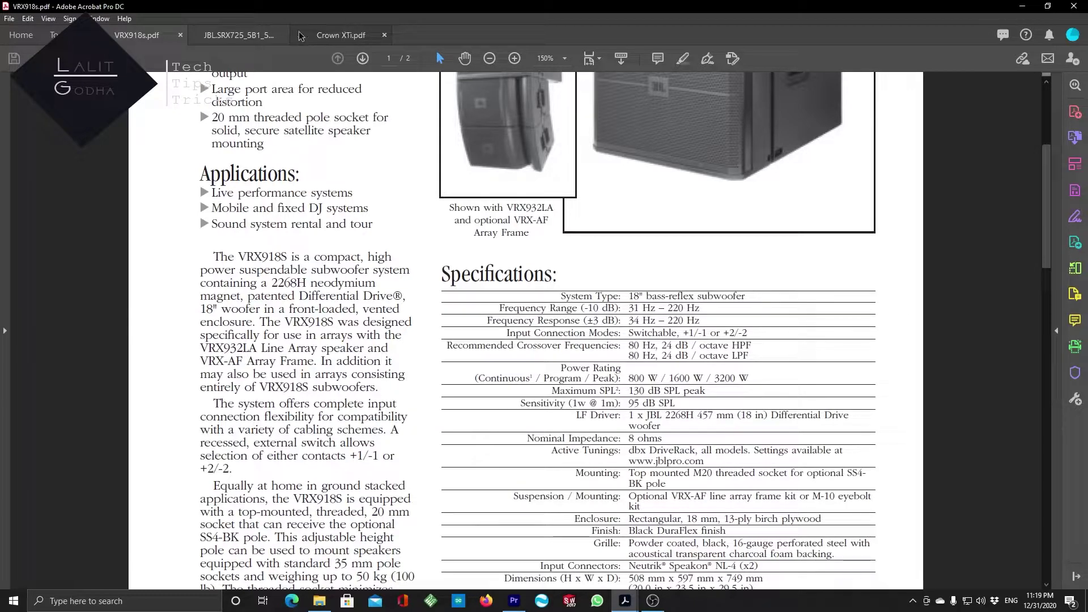
left_click(255, 38)
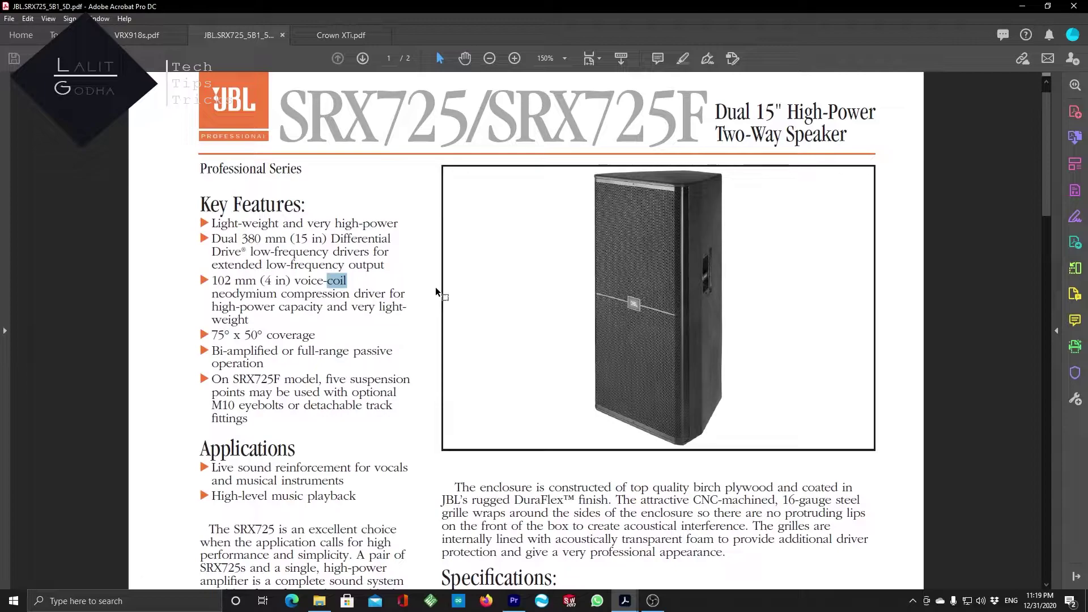
scroll(435, 286, "down", 5)
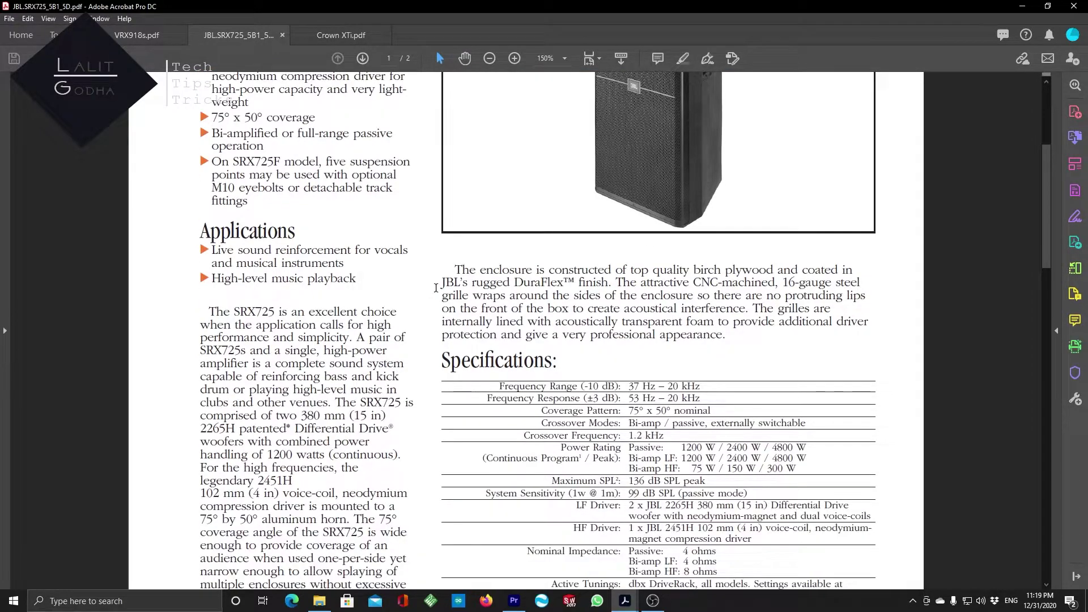
scroll(435, 288, "down", 3)
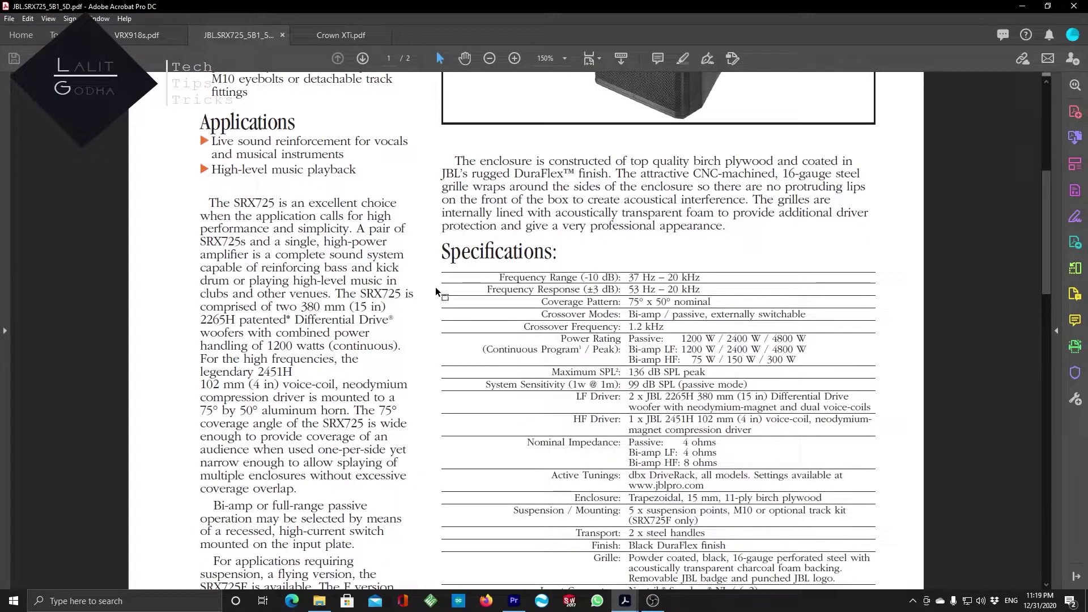
scroll(435, 287, "up", 6)
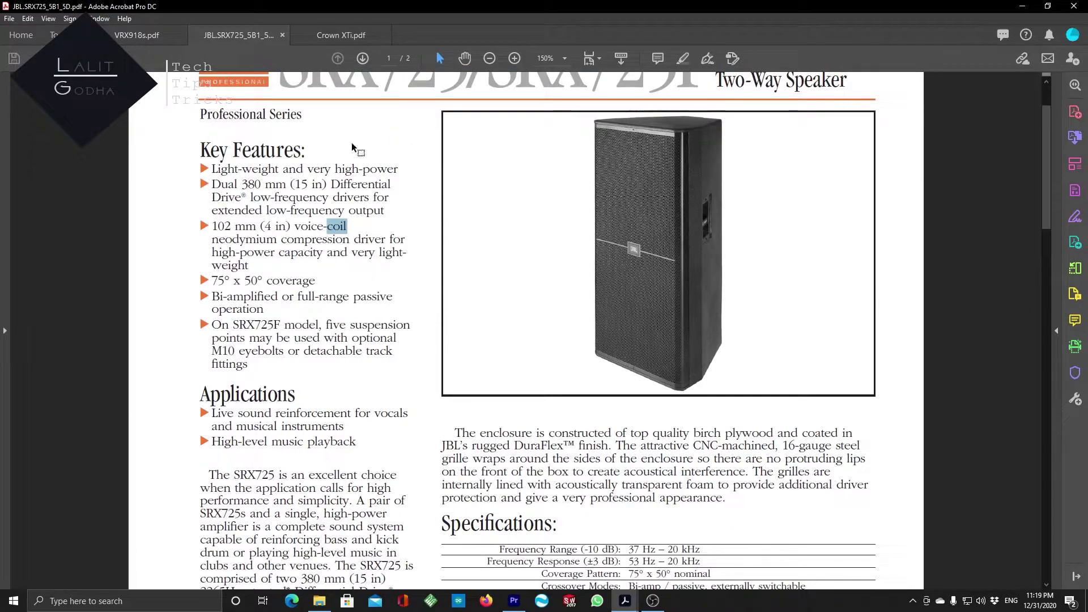
Examine the VRX918S subwoofer's key features and its frequency, crossover and power specifications.
left_click(119, 29)
scroll(494, 362, "up", 4)
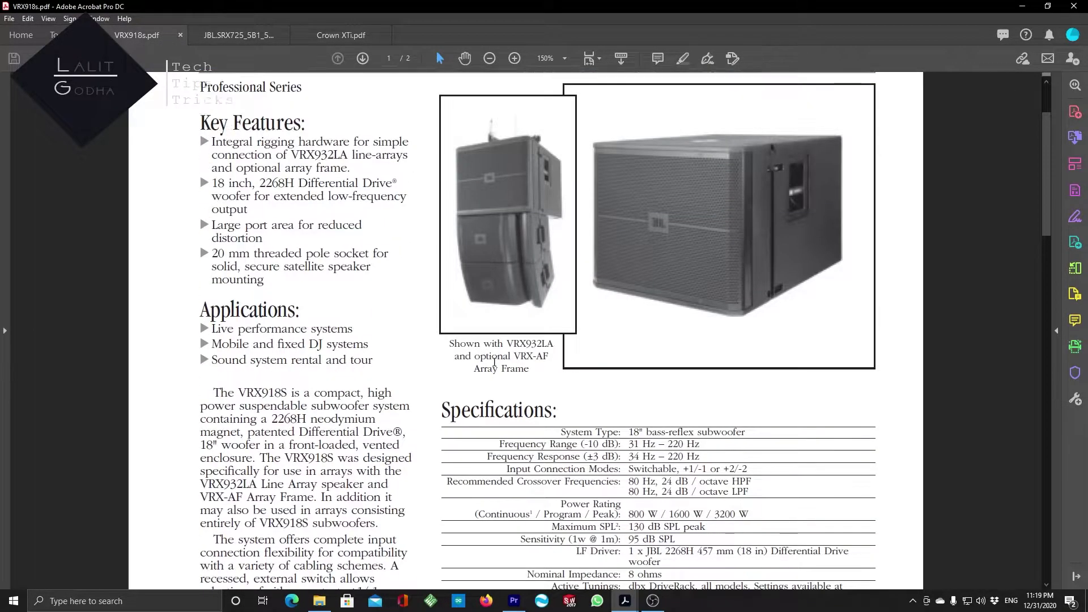
scroll(494, 363, "up", 2)
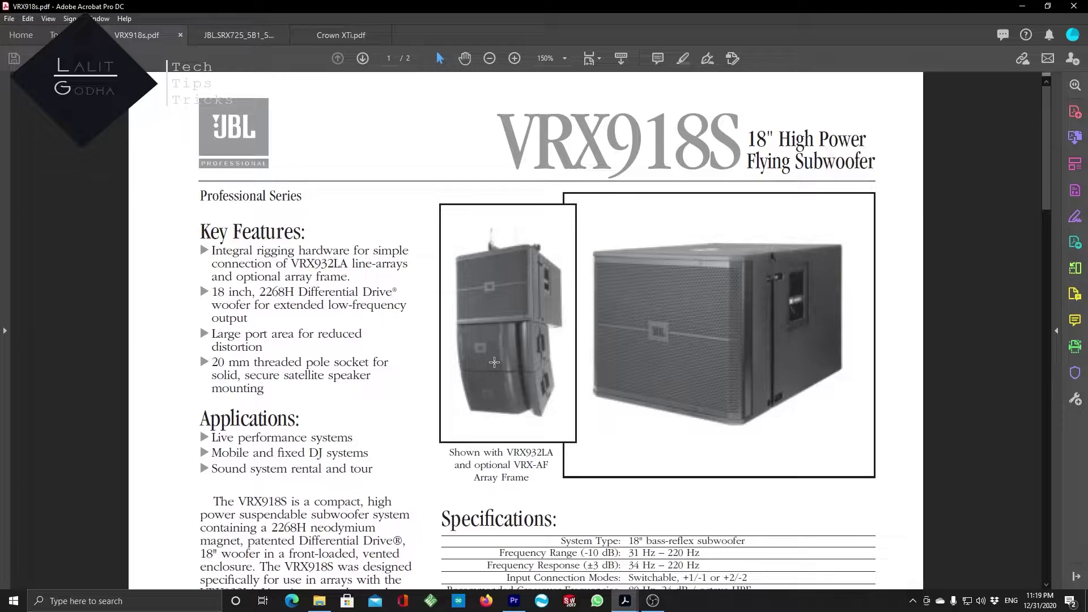
scroll(494, 363, "down", 4)
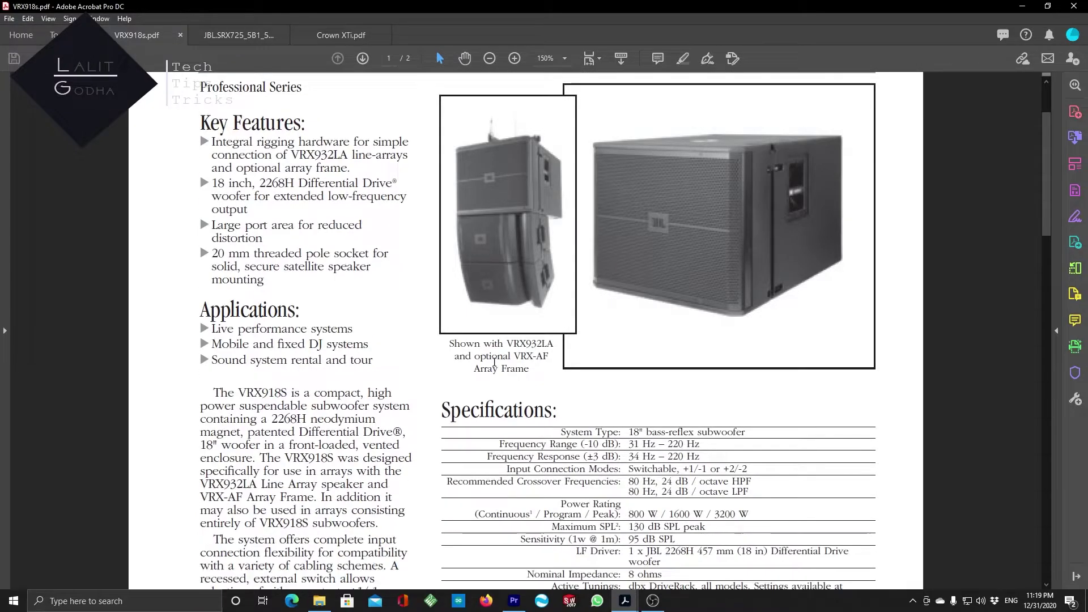
scroll(494, 362, "down", 2)
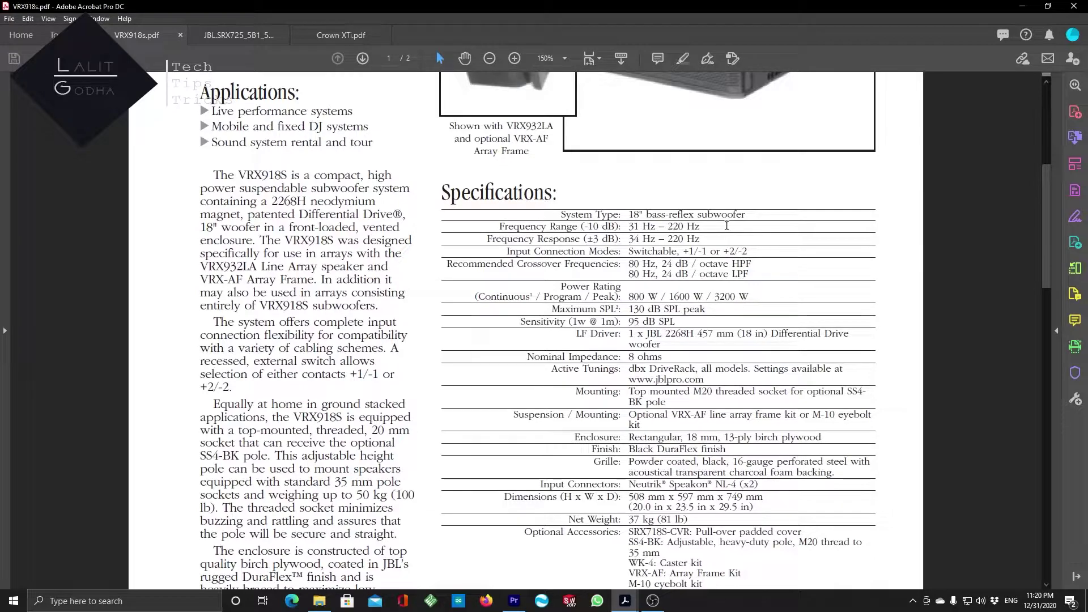
scroll(726, 226, "down", 2)
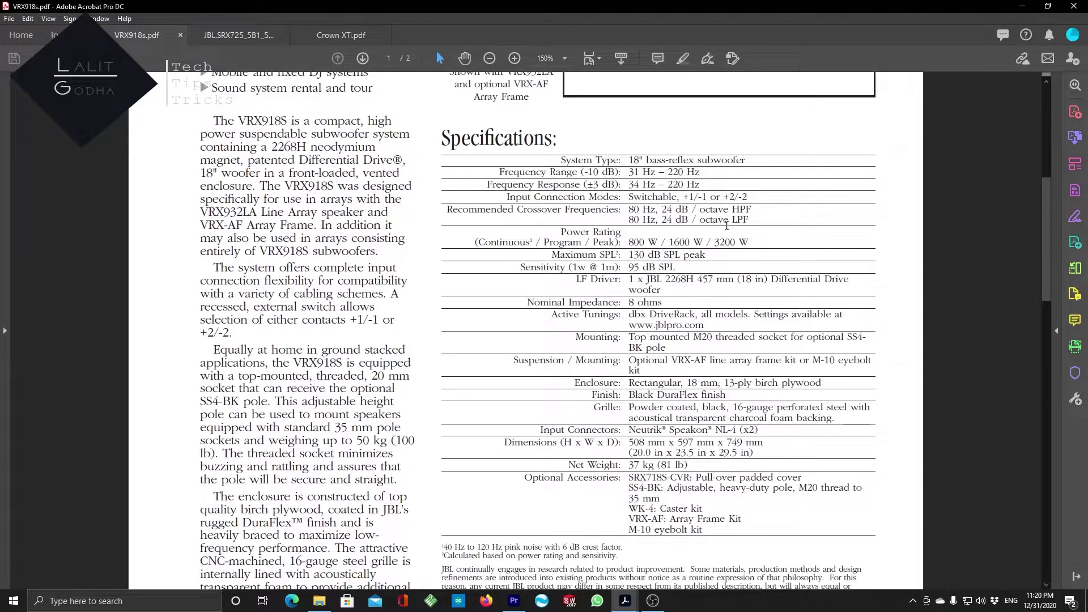
scroll(726, 225, "down", 1)
Return to the SRX725 datasheet and examine its frequency range, crossover frequency, power rating and impedance.
left_click(203, 36)
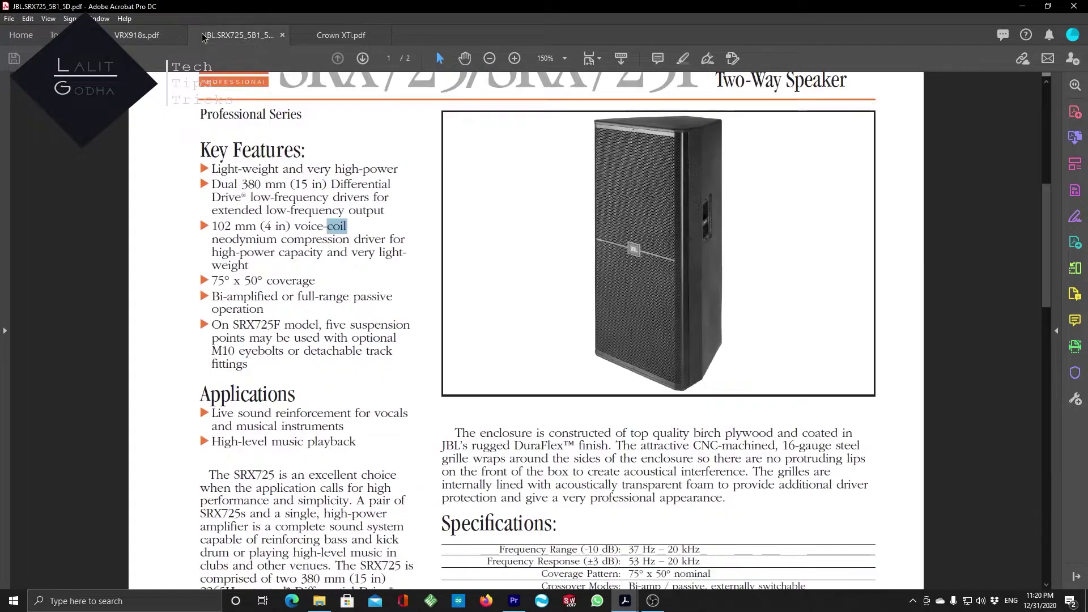
scroll(521, 260, "up", 3)
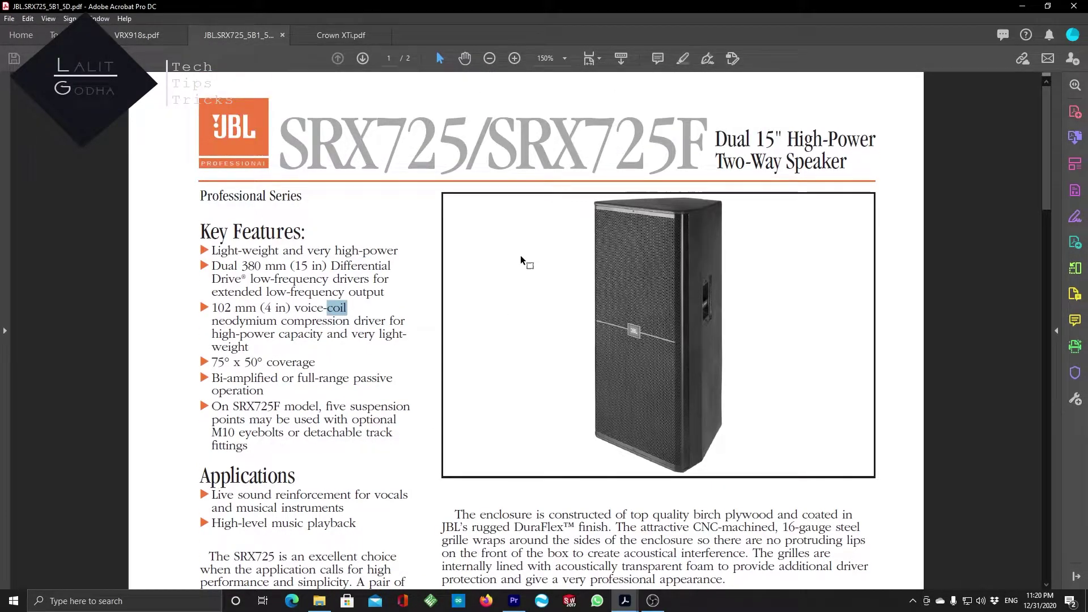
scroll(521, 260, "down", 7)
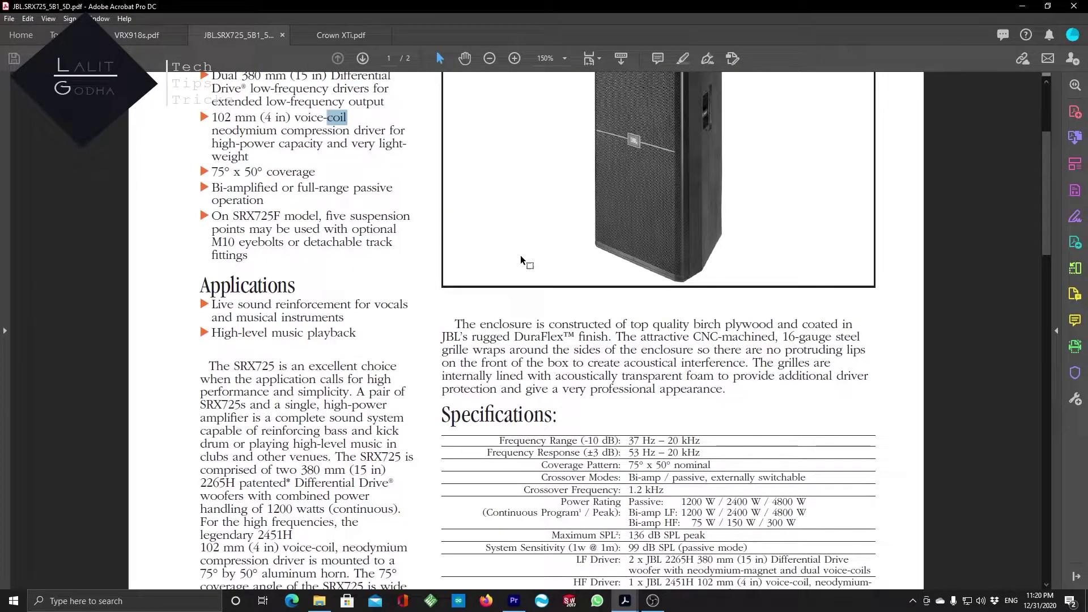
scroll(522, 260, "down", 7)
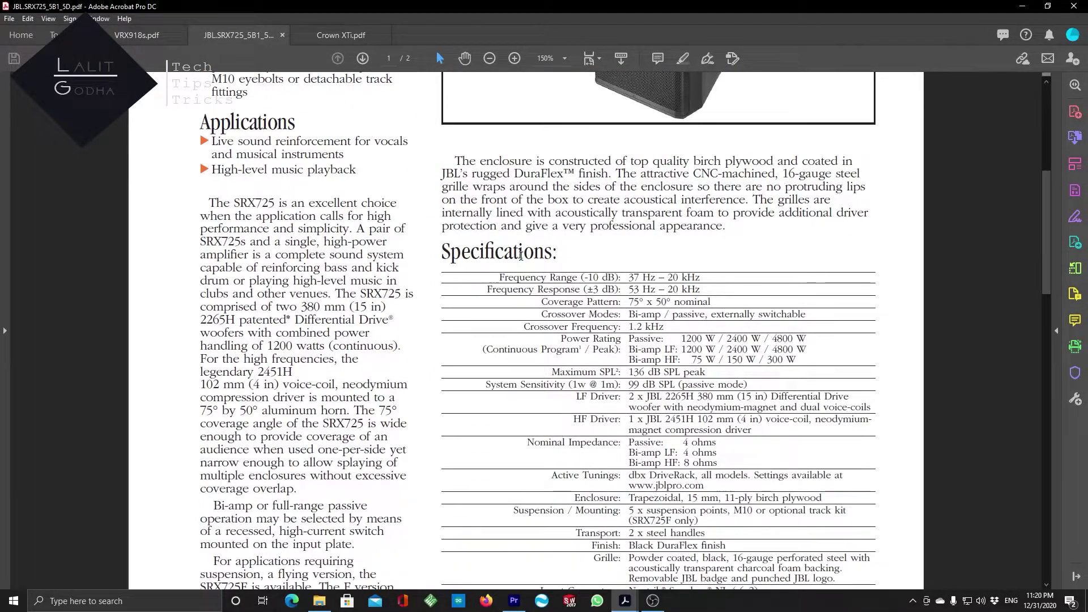
scroll(521, 256, "down", 1)
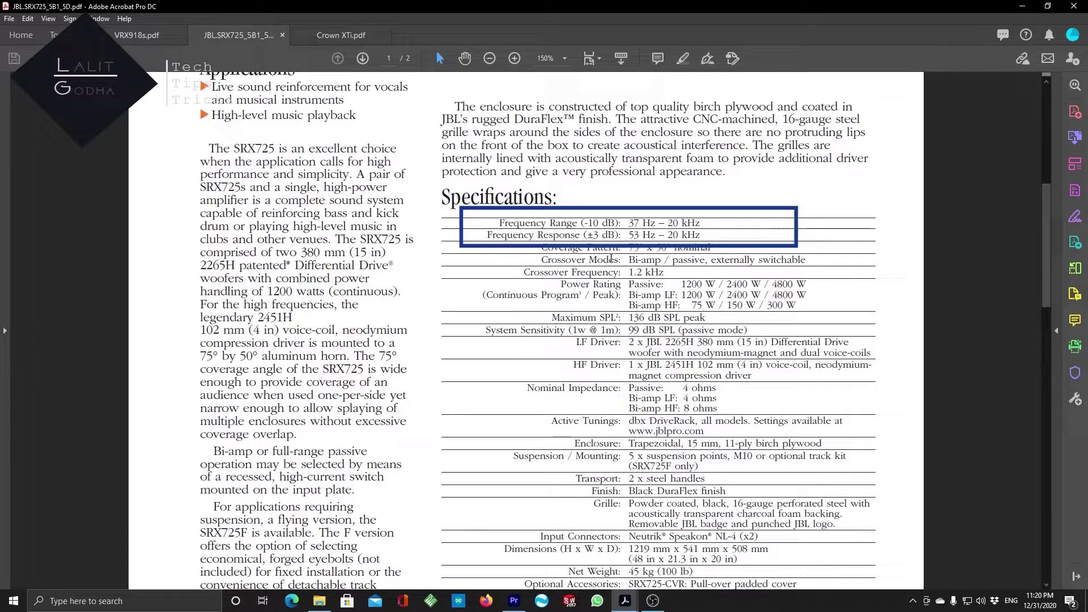
scroll(610, 258, "down", 1)
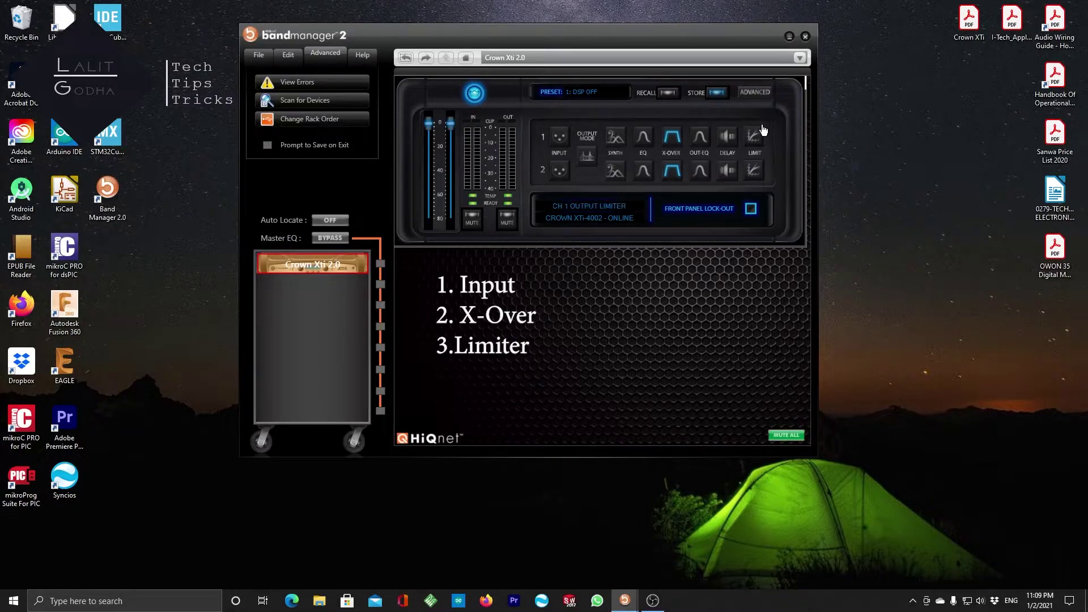
Open the Crown XTi 2.0 crossover settings and switch the crossover frequency off and back on.
left_click(671, 139)
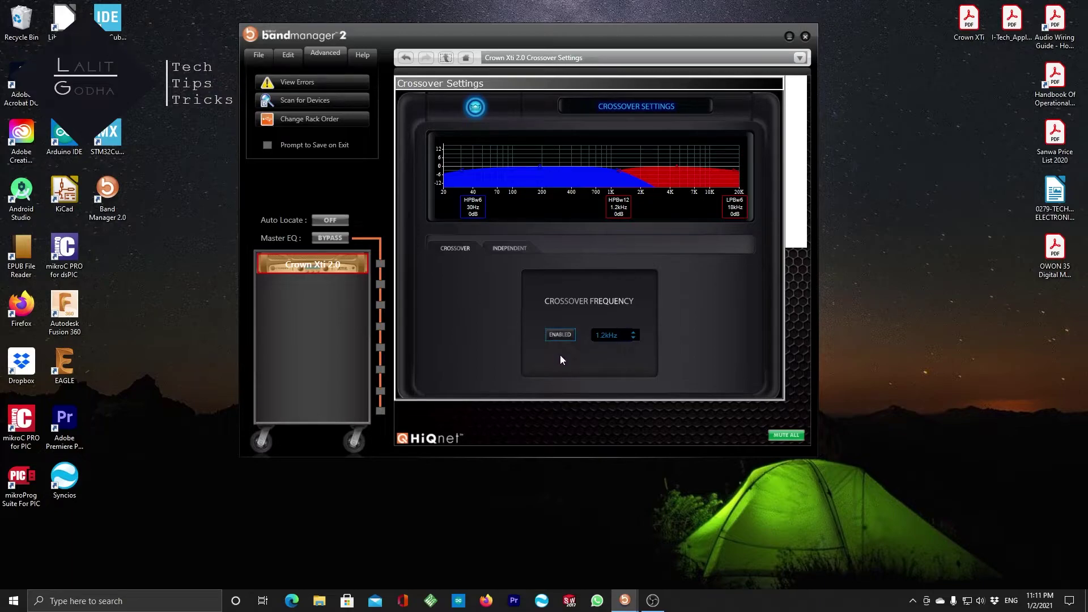
left_click(559, 335)
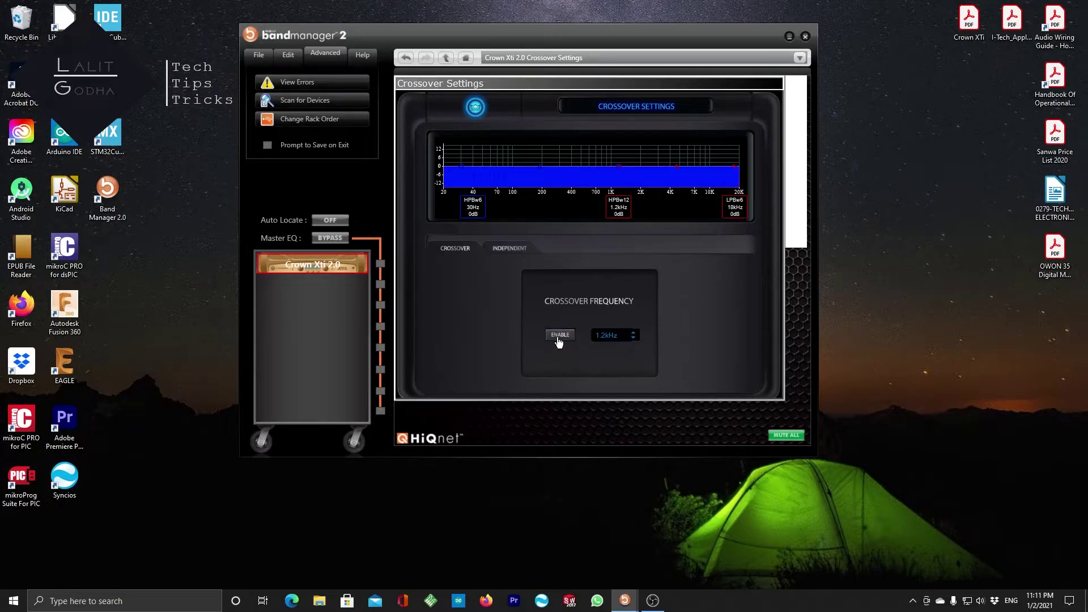
left_click(558, 338)
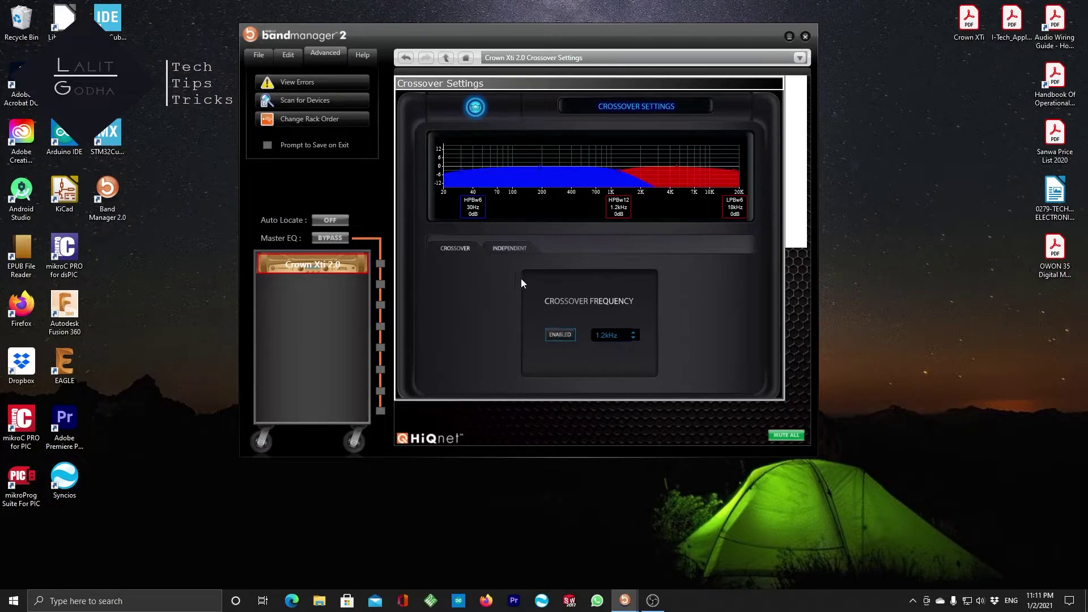
Examine the independent high-pass and low-pass filters of both channels alongside the shared crossover frequency.
left_click(507, 251)
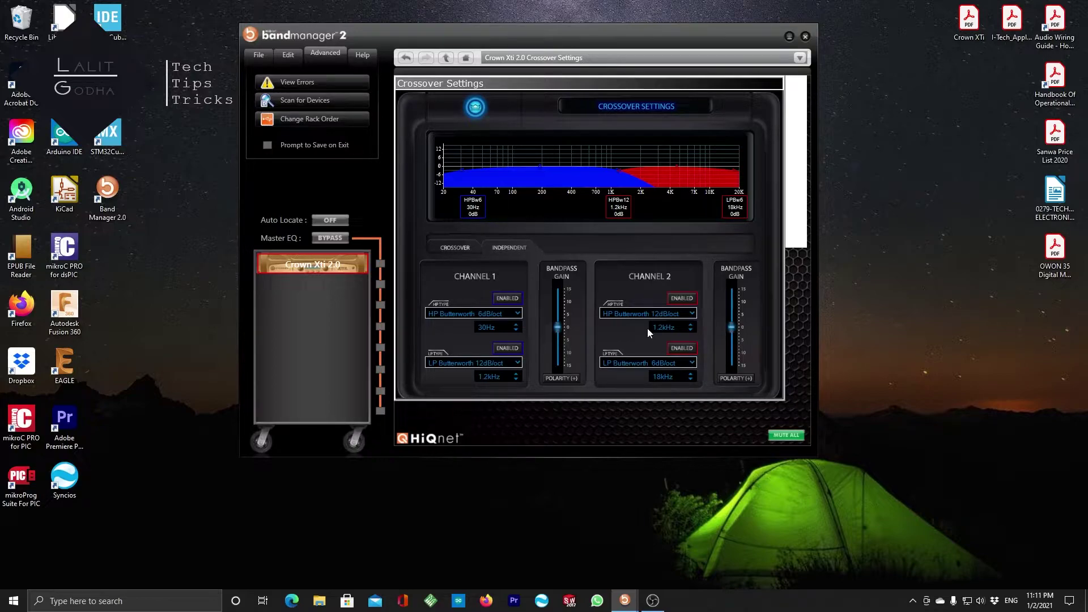
left_click(444, 252)
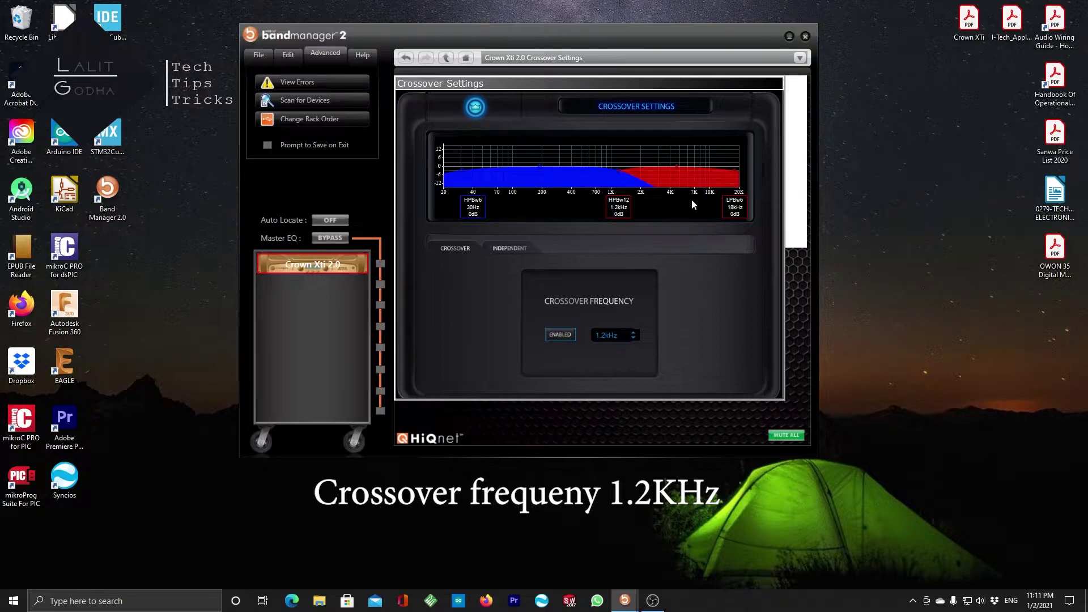
left_click(506, 248)
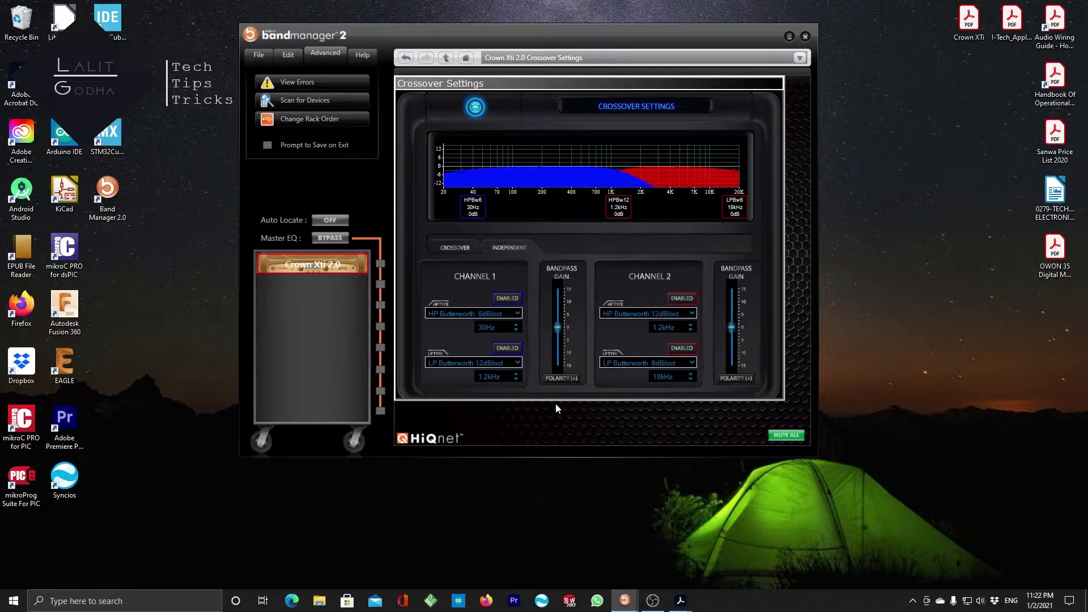
Switch to Adobe Acrobat and go from the SRX725 datasheet to the VRX918S datasheet's specifications.
mouse_move(680, 600)
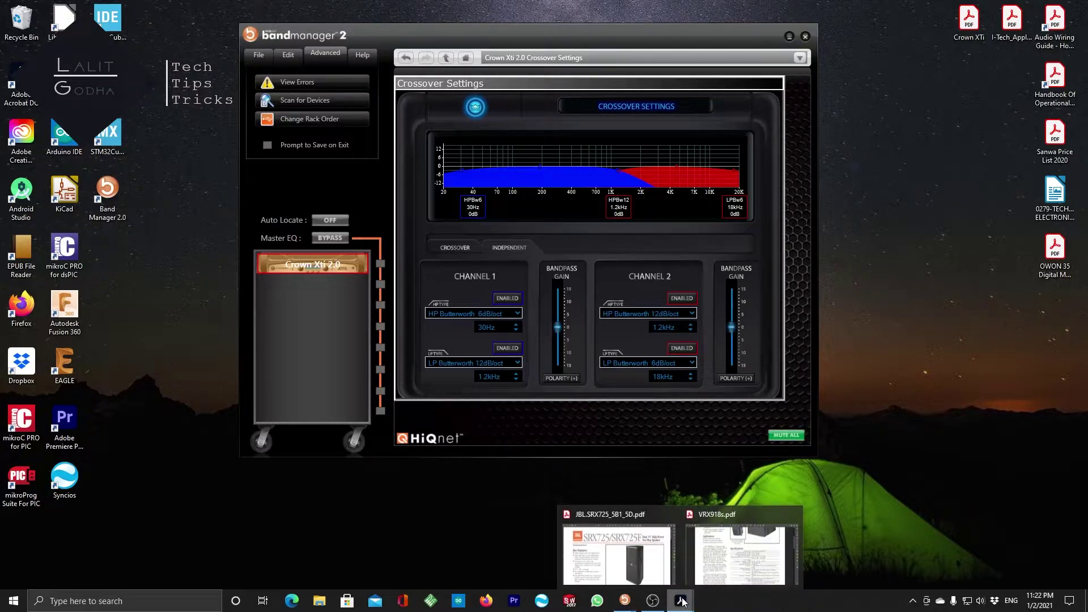
left_click(623, 561)
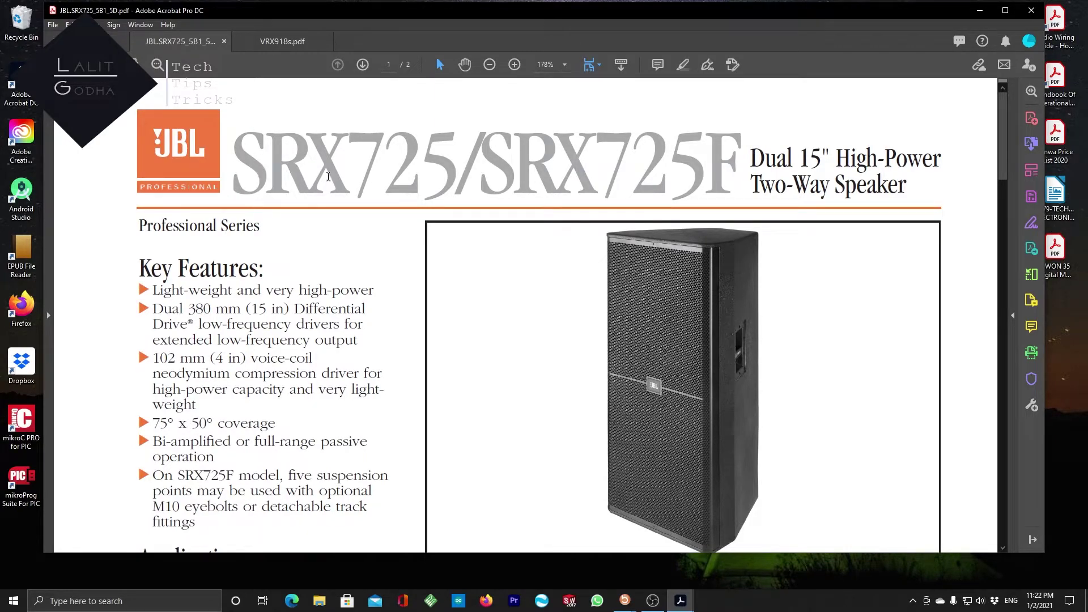
scroll(599, 229, "down", 1)
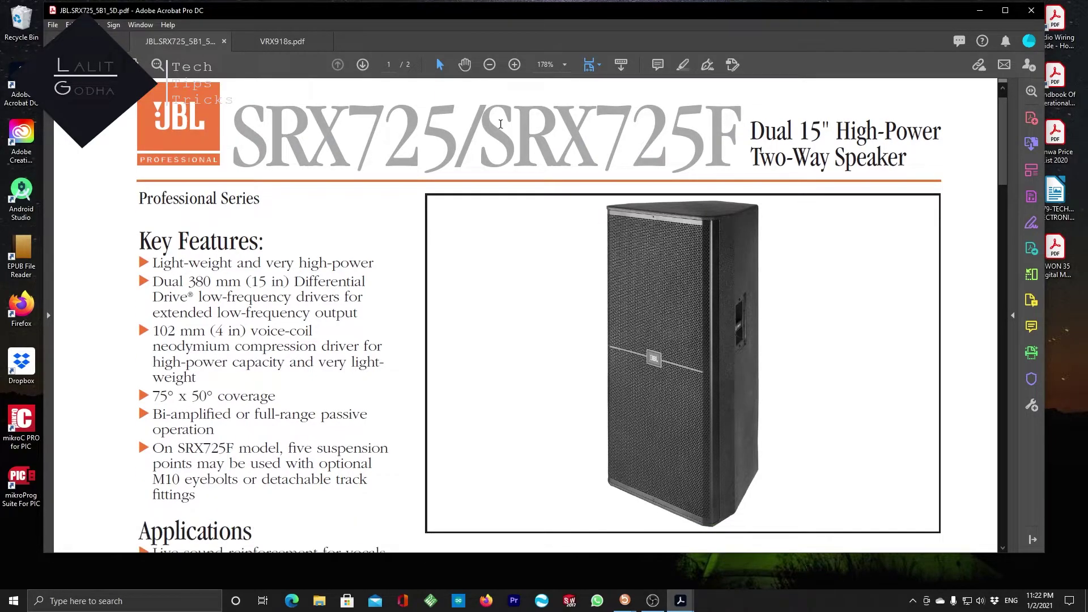
left_click(299, 43)
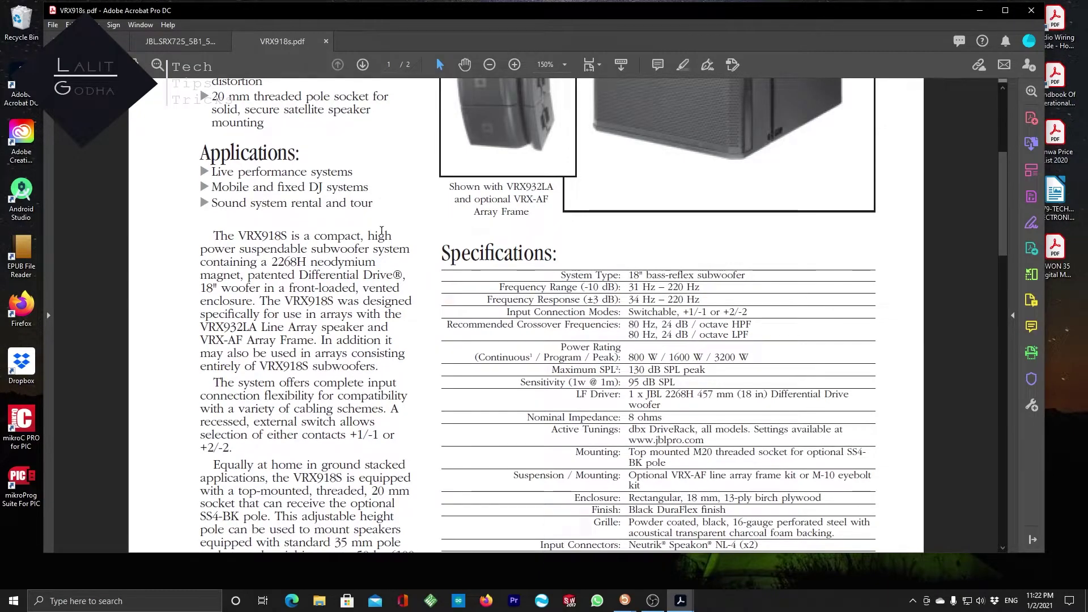
Examine the VRX918S frequency range, recommended crossover frequencies and power rating, and return to Band Manager's crossover settings.
scroll(363, 215, "up", 5)
scroll(382, 233, "down", 6)
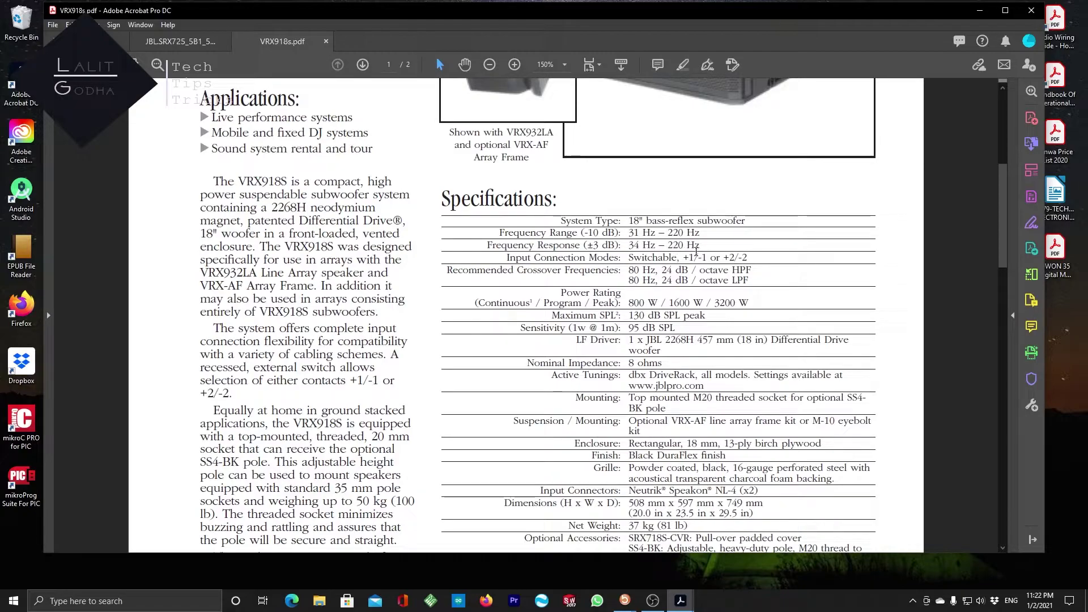
left_click(978, 11)
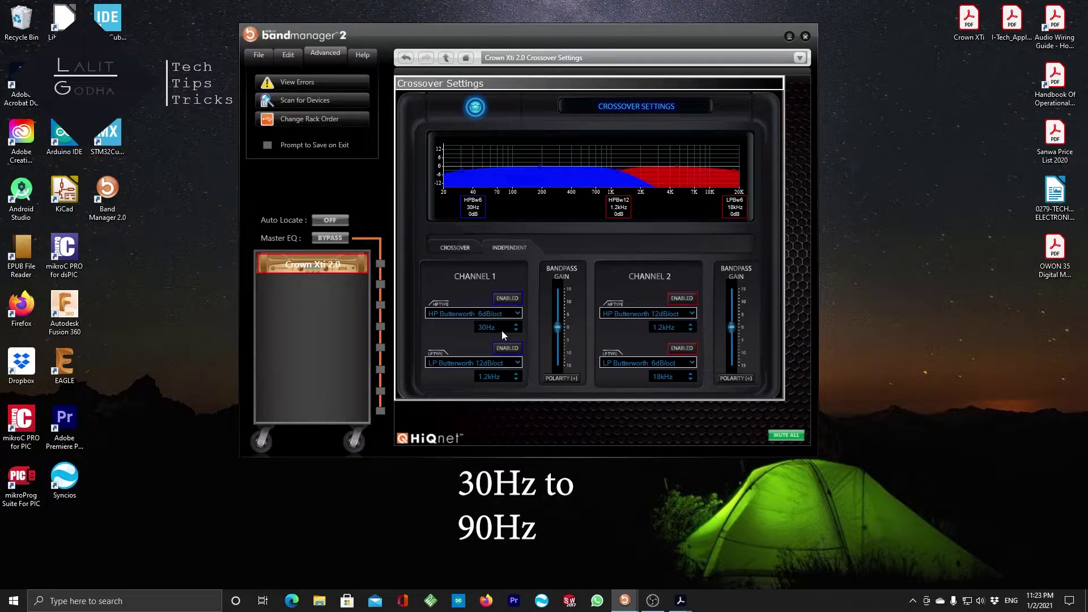
Set channel 1's high-pass to Butterworth 24dB/oct, its low-pass to Linkwitz-Riley 48dB/oct at 90 Hz, and its bandpass gain to about 4.85 dB.
left_click(442, 313)
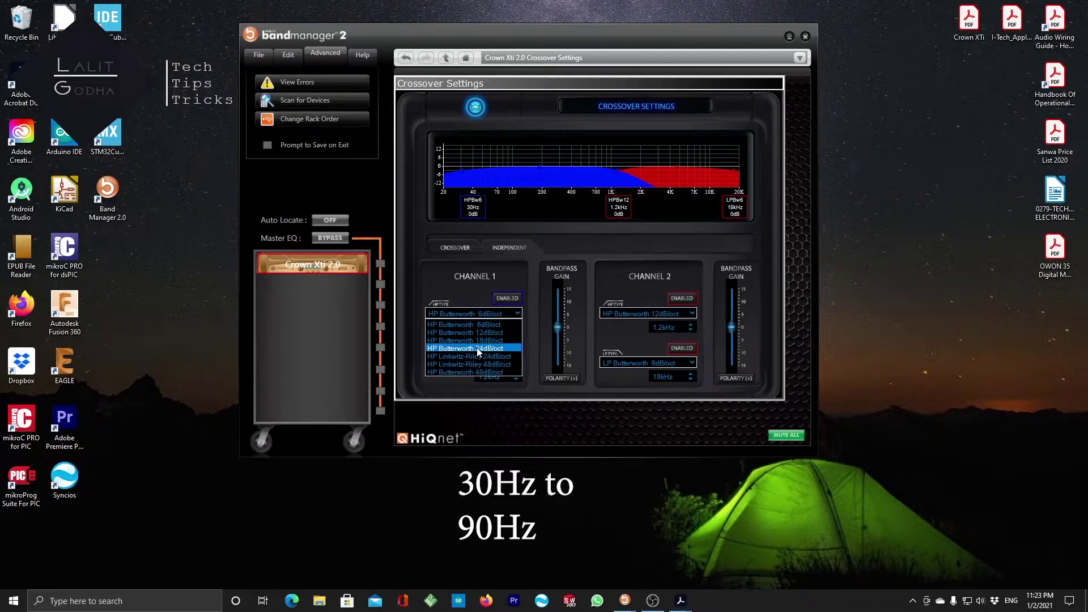
left_click(510, 348)
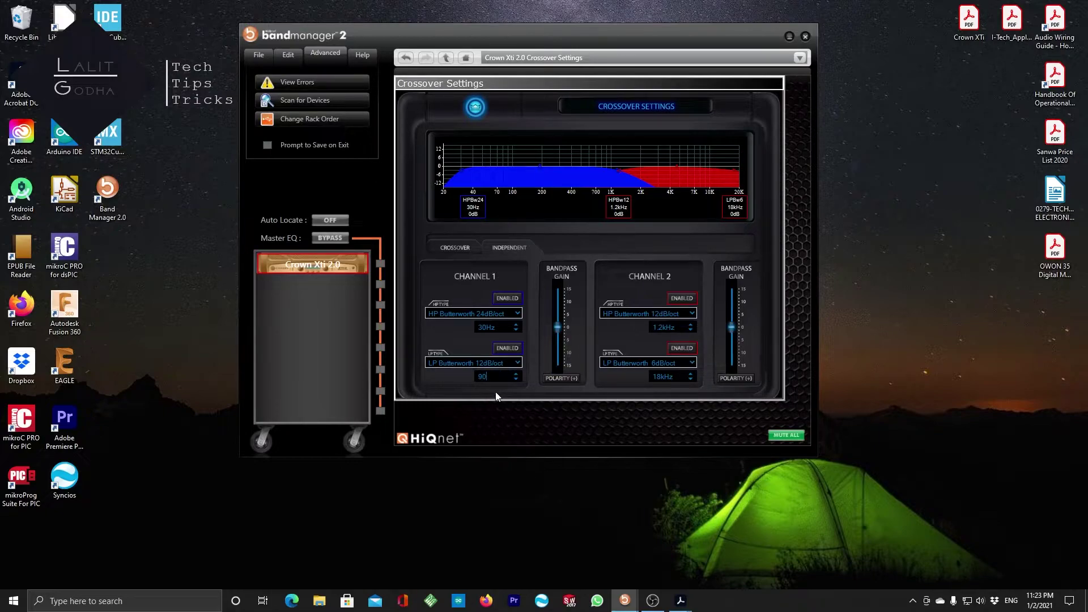
left_click(487, 362)
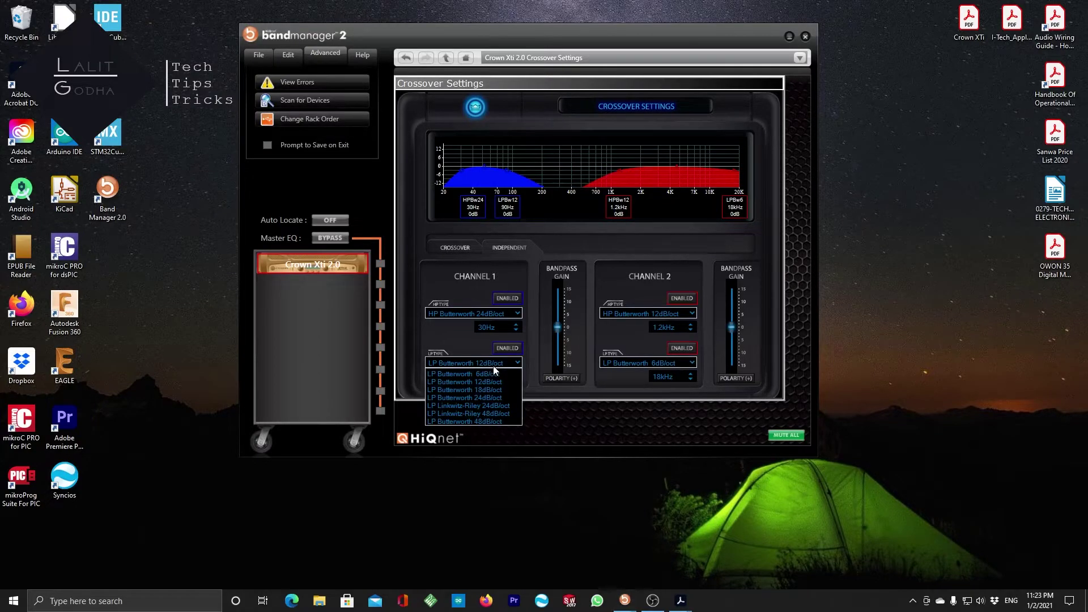
left_click(488, 414)
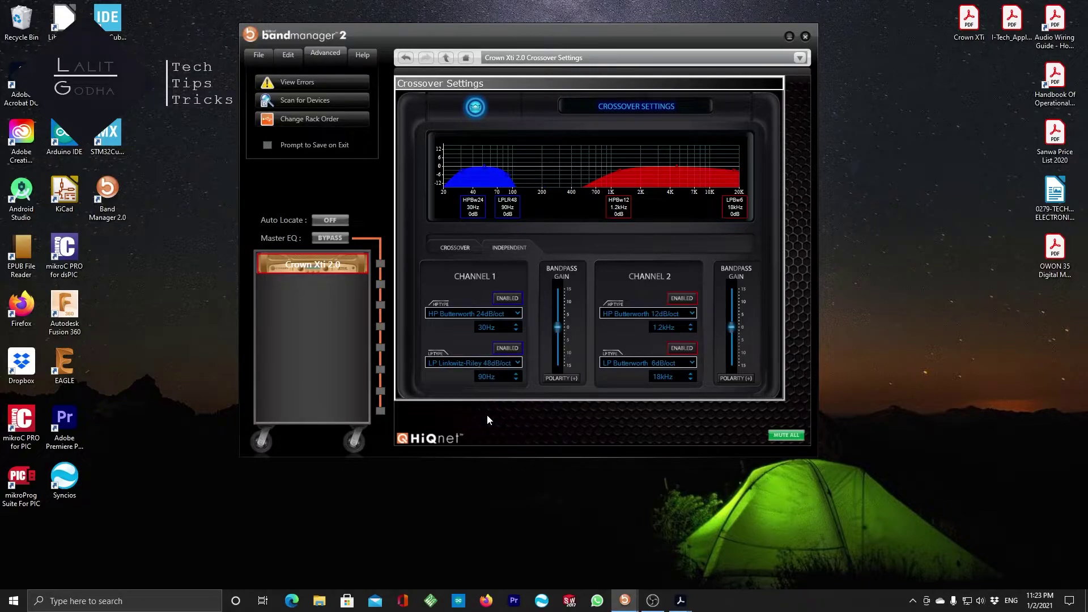
mouse_move(558, 328)
left_click_drag(558, 328, 560, 316)
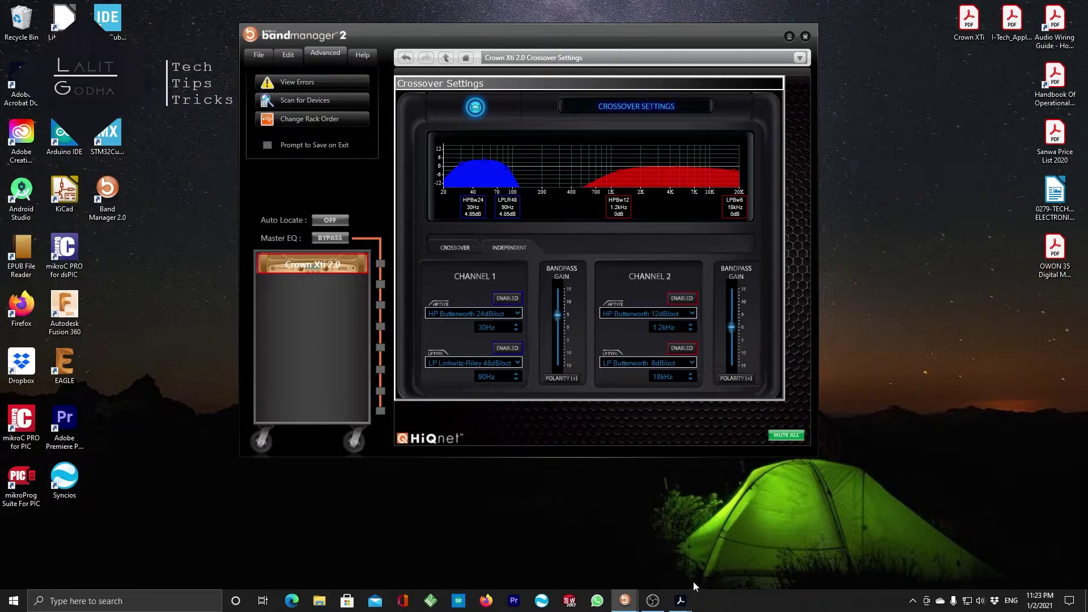
Consult the SRX725 datasheet in Adobe Acrobat and return to Band Manager's crossover settings.
mouse_move(692, 596)
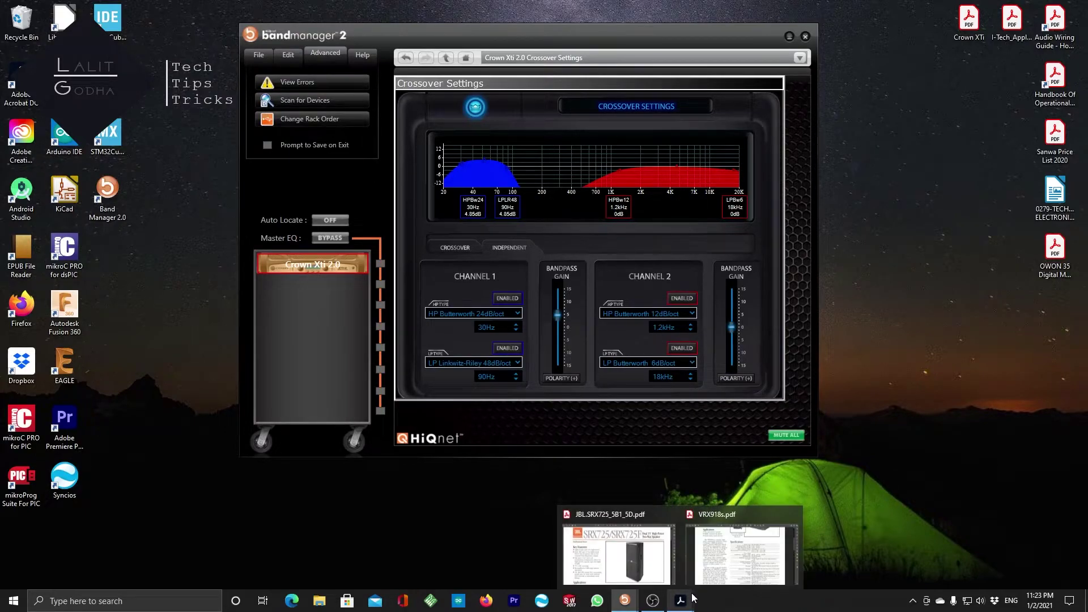
left_click(617, 549)
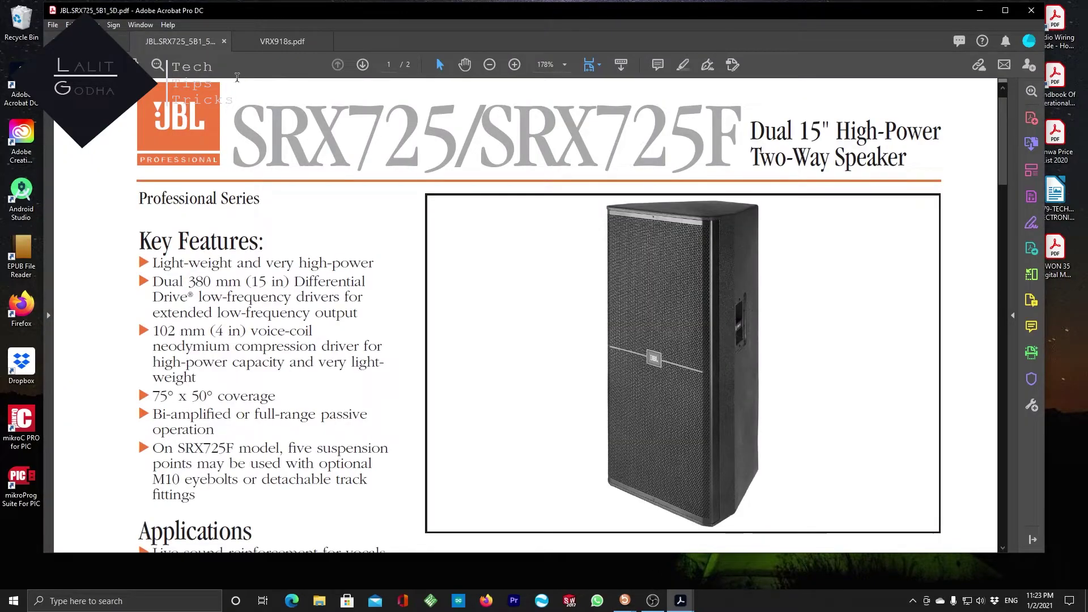
left_click(978, 11)
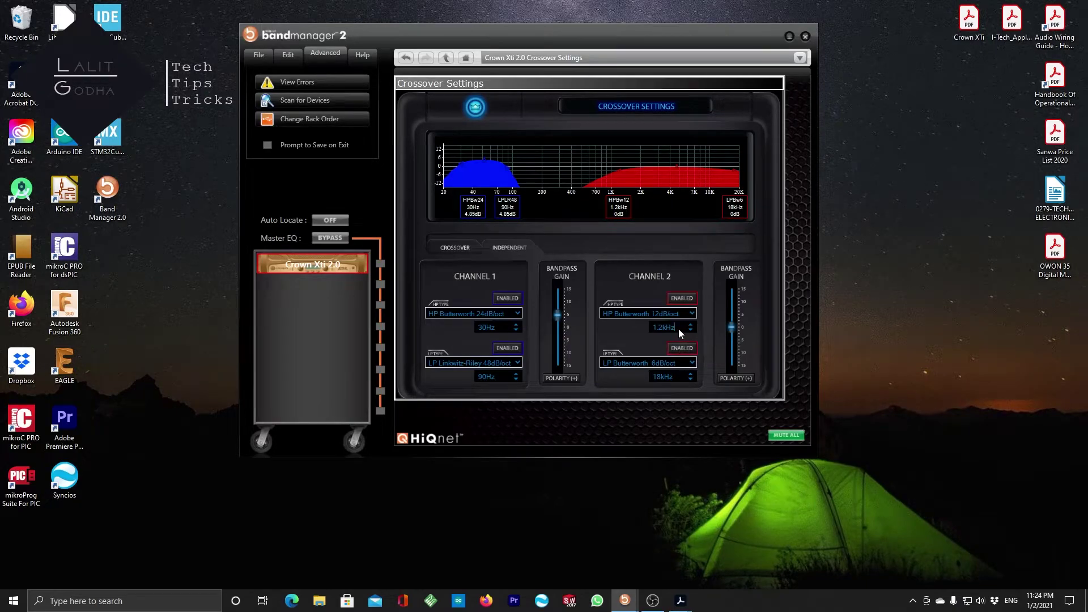
Set channel 2's high-pass filter to Linkwitz-Riley 24dB/oct at 90 Hz and its bandpass gain to about 4.63 dB.
left_click_drag(654, 327, 643, 328)
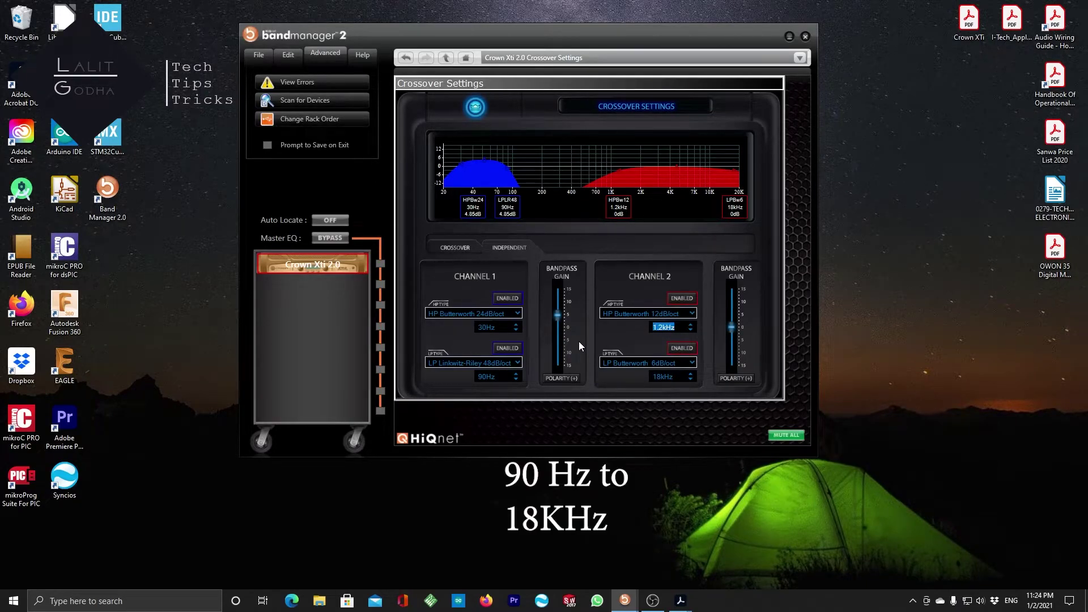
type("90")
key("Return")
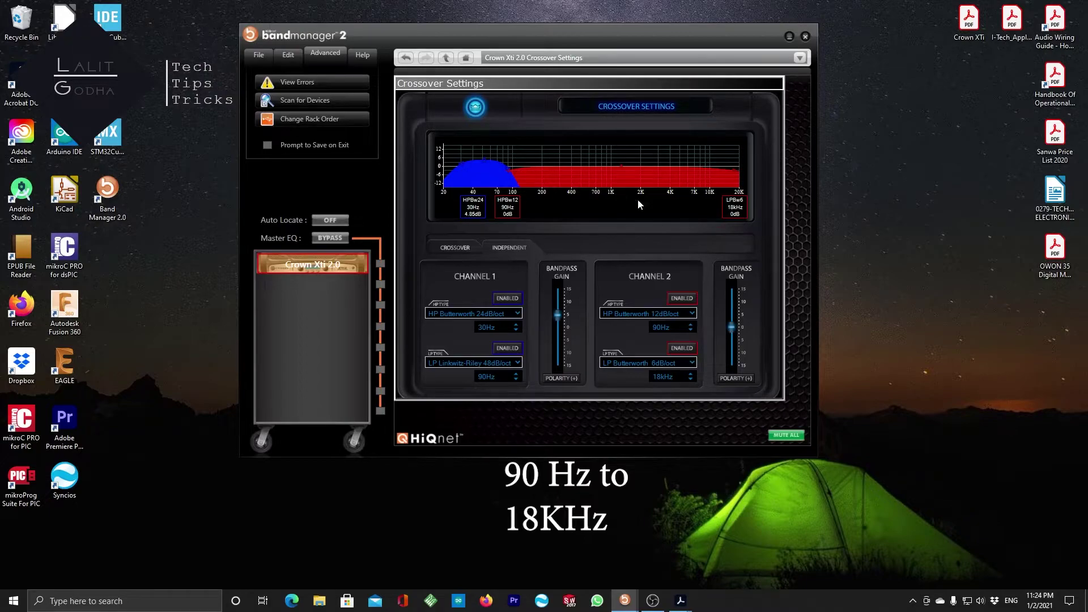
left_click(693, 313)
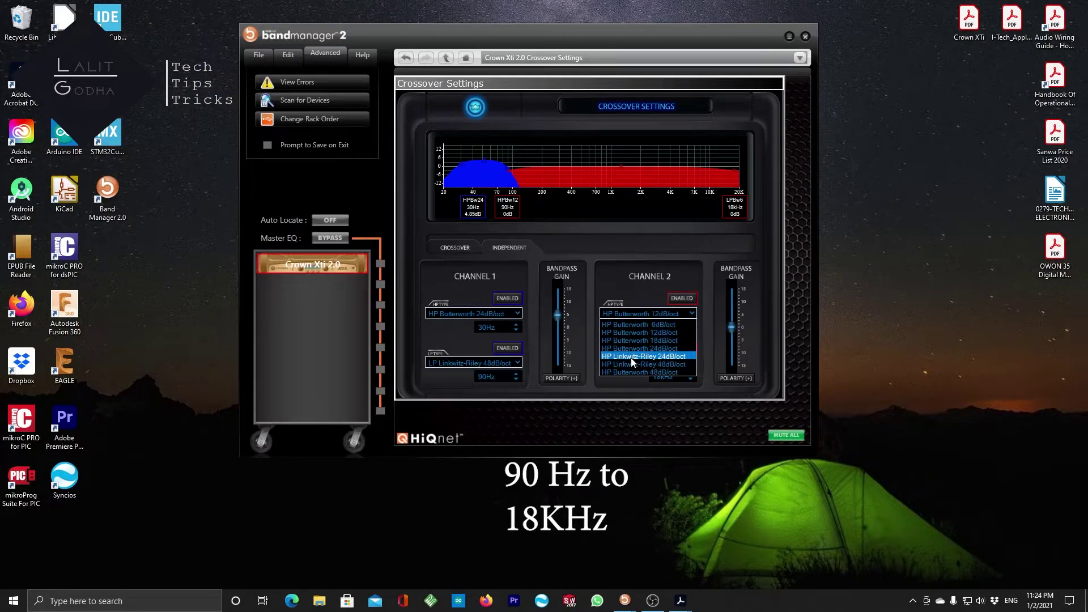
left_click(675, 356)
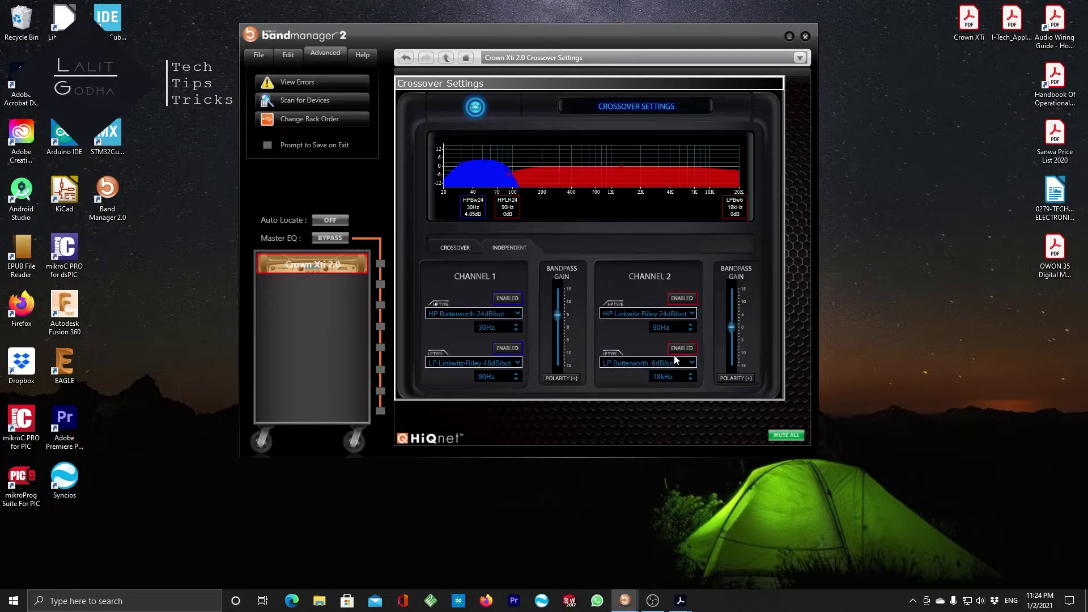
mouse_move(730, 328)
left_click_drag(730, 328, 731, 315)
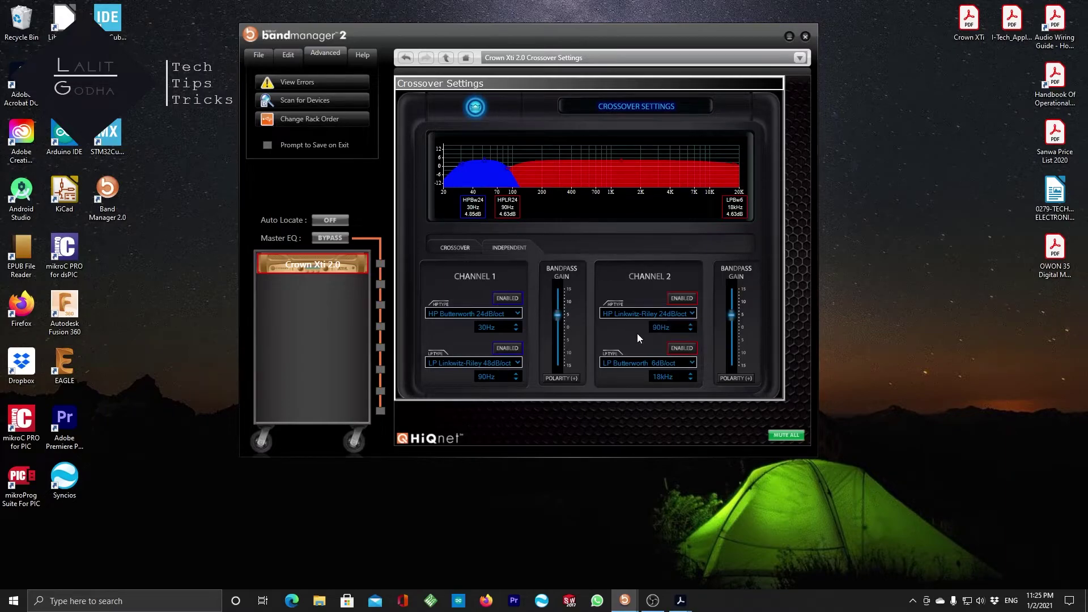
Open channel 1's limiter settings, display the threshold in volts and lower it to 61.5 V.
left_click(406, 57)
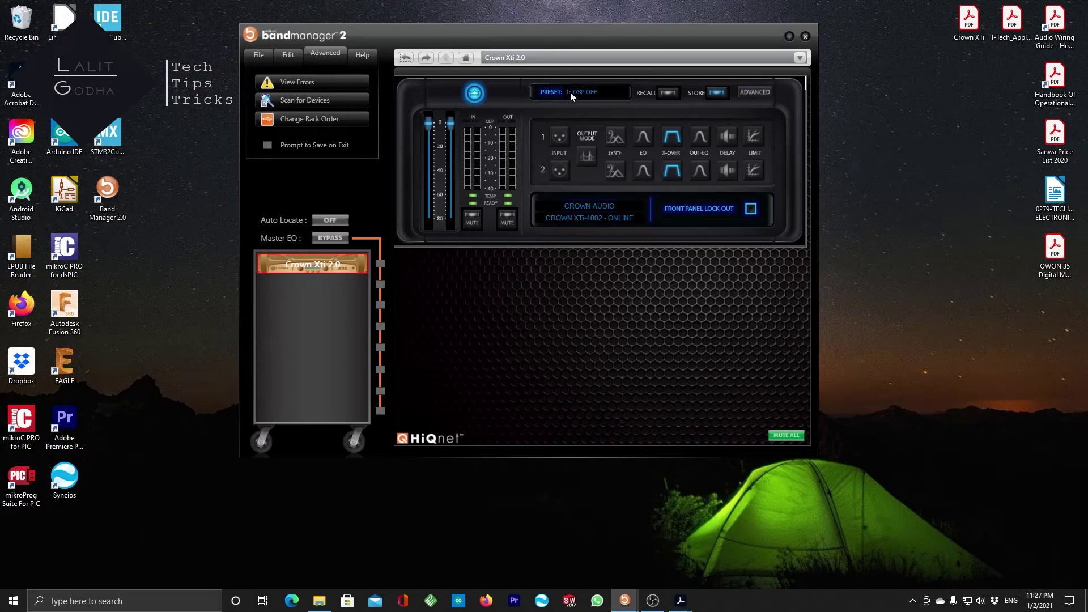
left_click(759, 144)
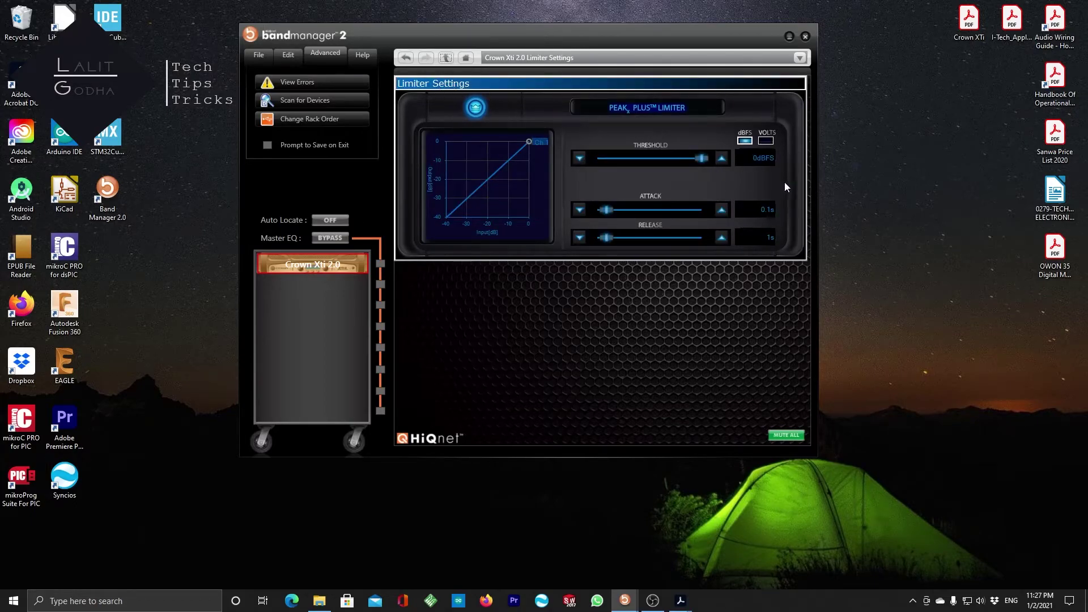
left_click(766, 140)
left_click(579, 159)
left_click(578, 159)
left_click(579, 159)
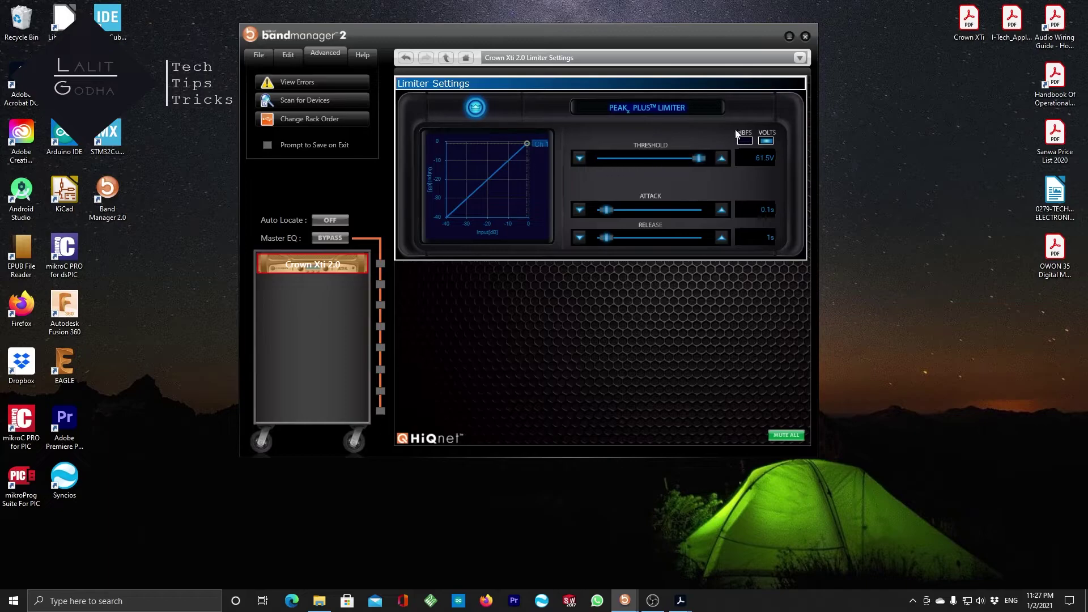
Open channel 2's limiter settings and lower the threshold to 61.5 V.
left_click(404, 64)
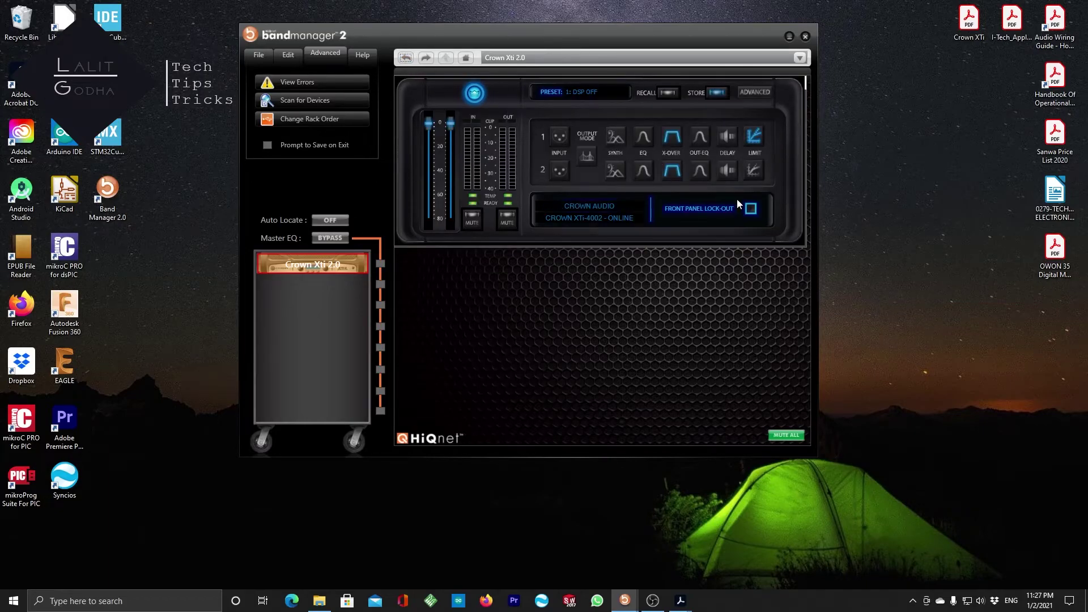
left_click(754, 178)
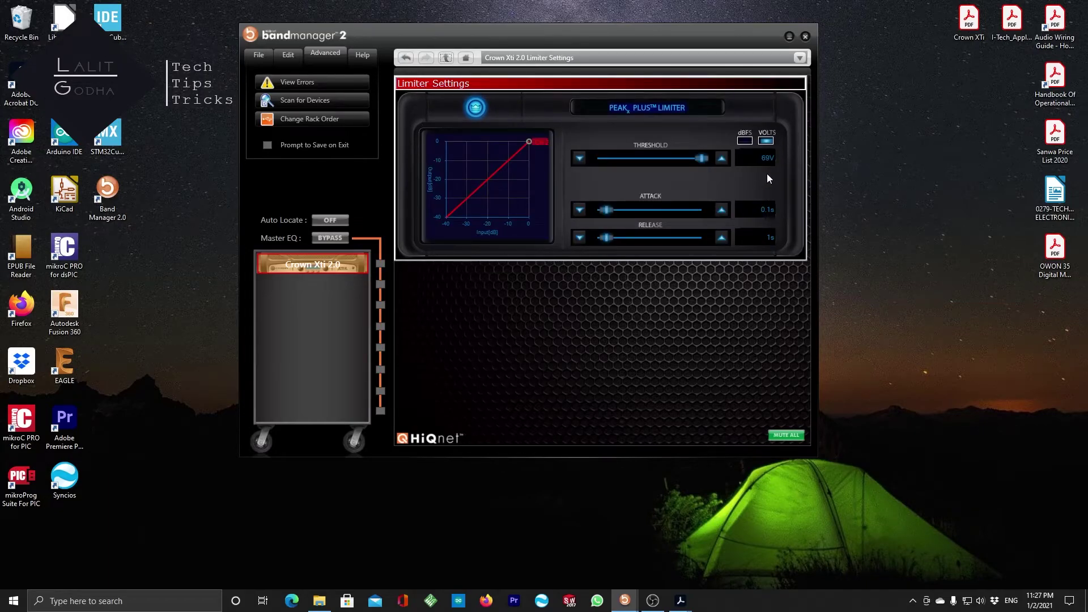
left_click(577, 158)
left_click(578, 158)
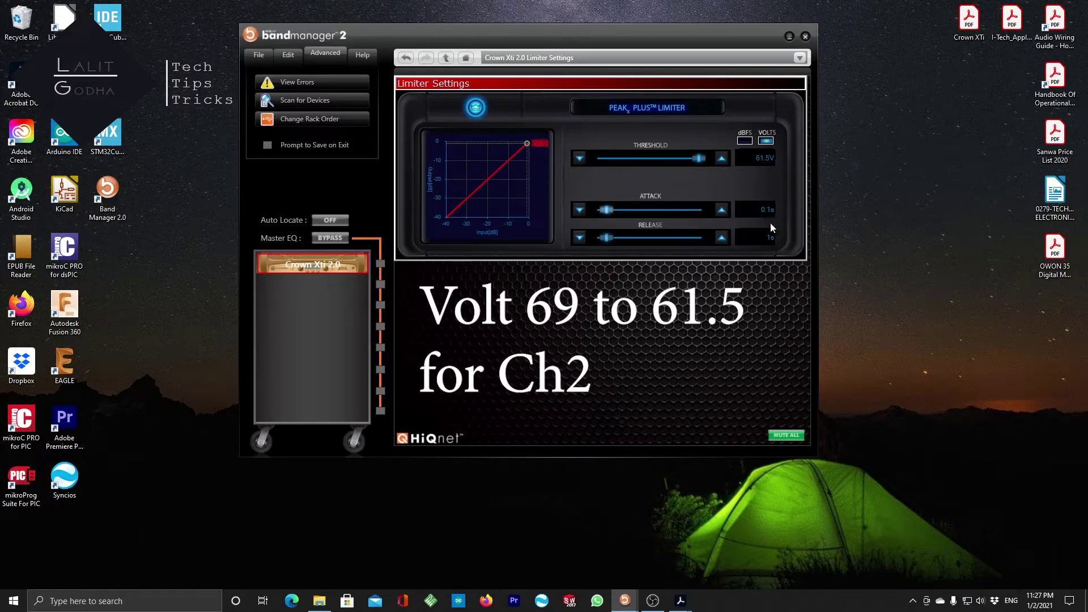
Review channel 1's limiter threshold once more and return to the amplifier's main panel.
left_click(405, 57)
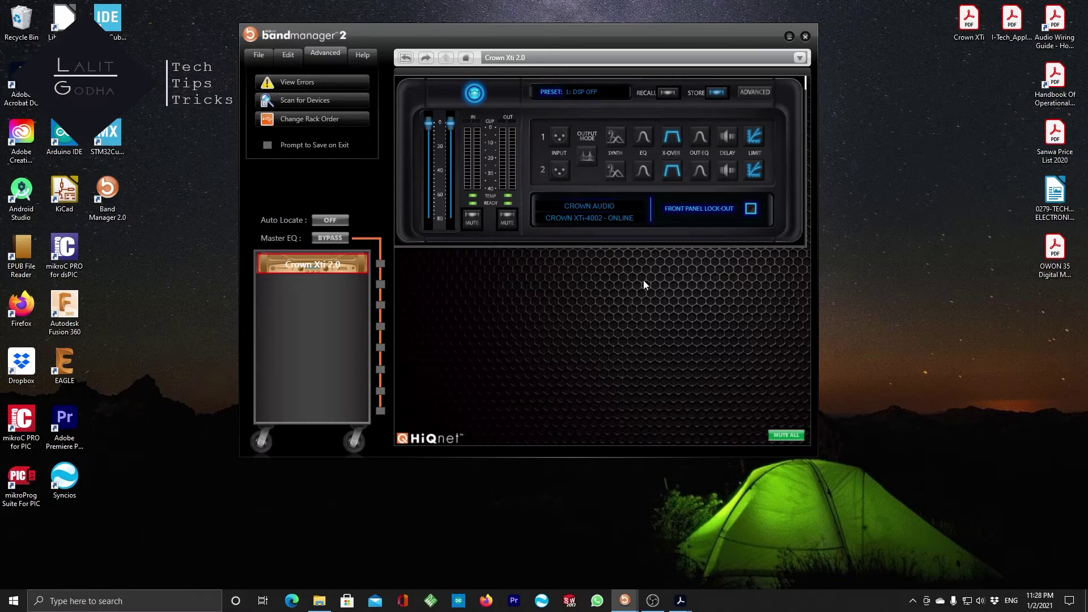
left_click(761, 141)
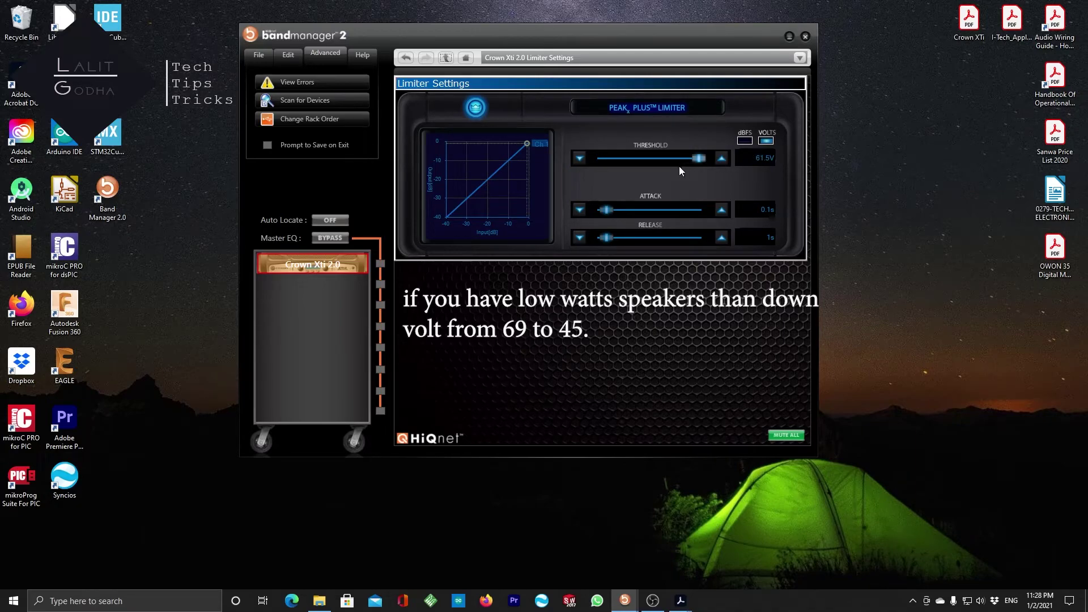
left_click(406, 59)
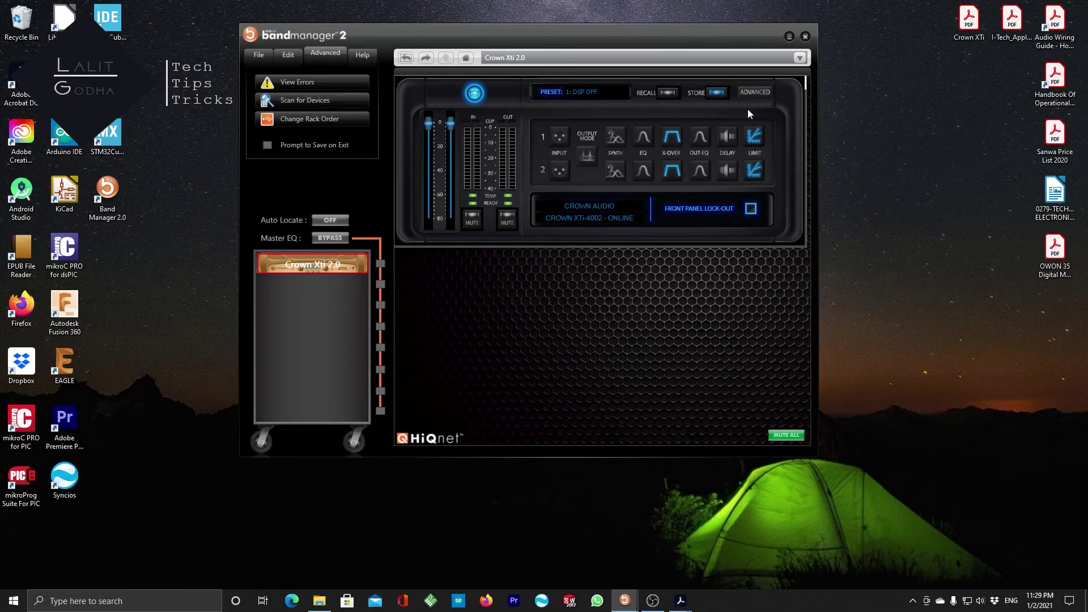
Store the amplifier settings in preset slot 6 under the name "Bass Top".
left_click(717, 93)
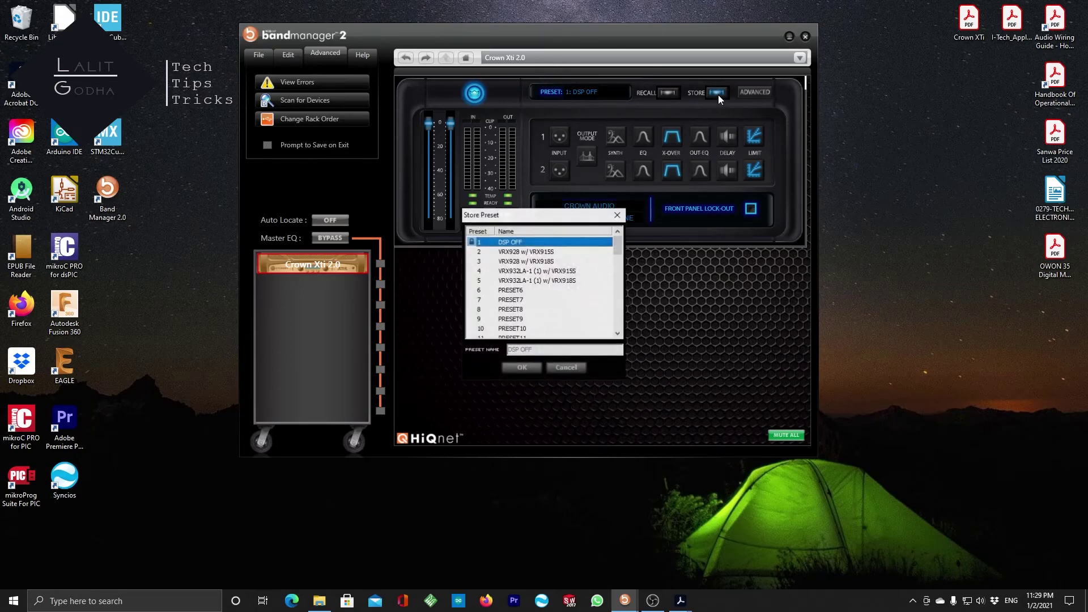
left_click(490, 300)
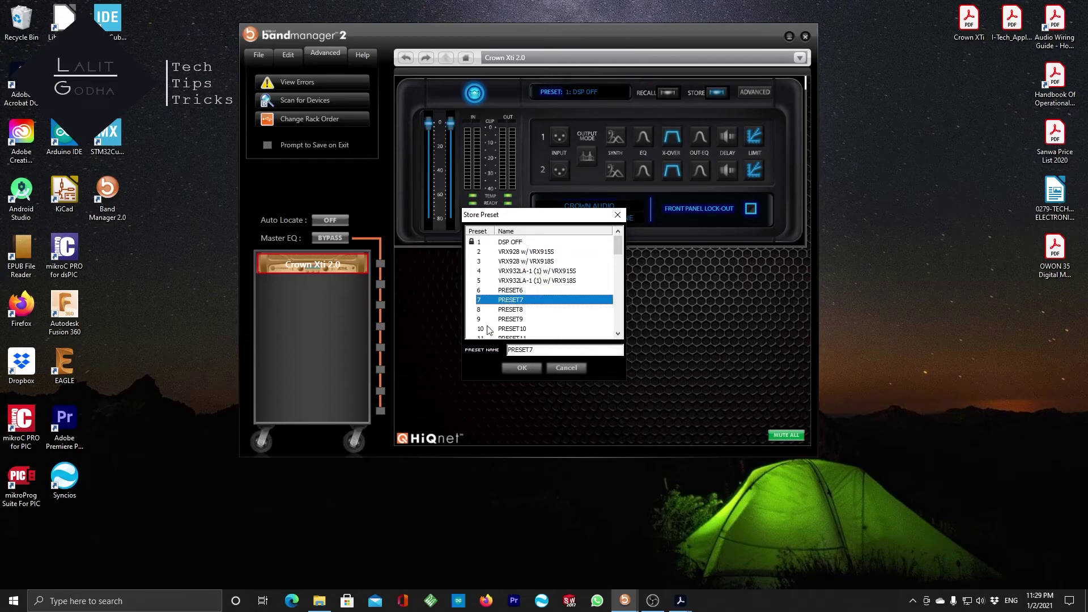
left_click(490, 291)
double_click(543, 349)
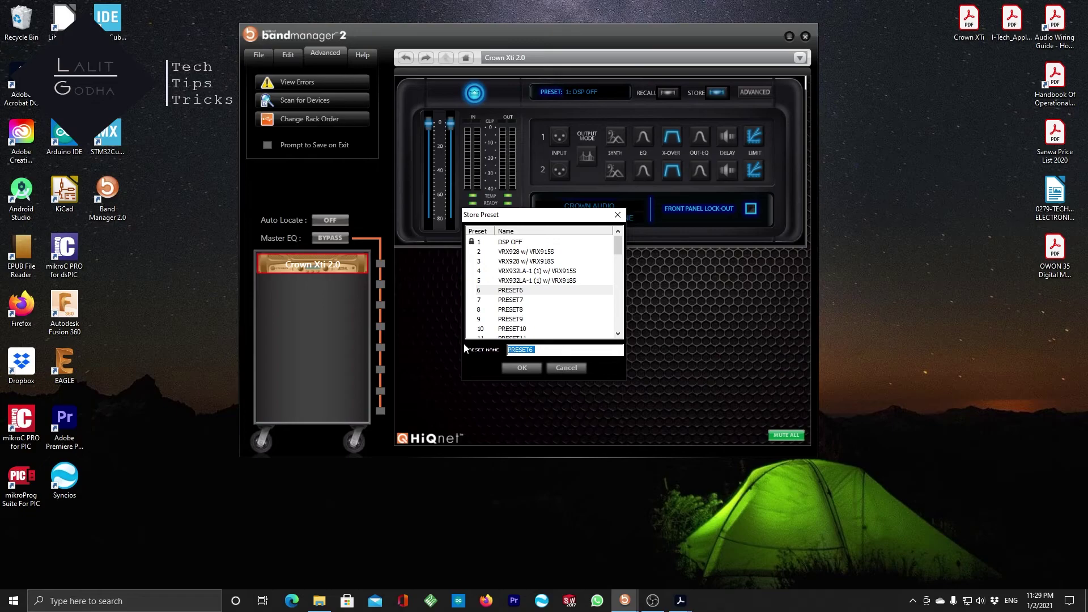
type("Bass Top")
left_click(519, 368)
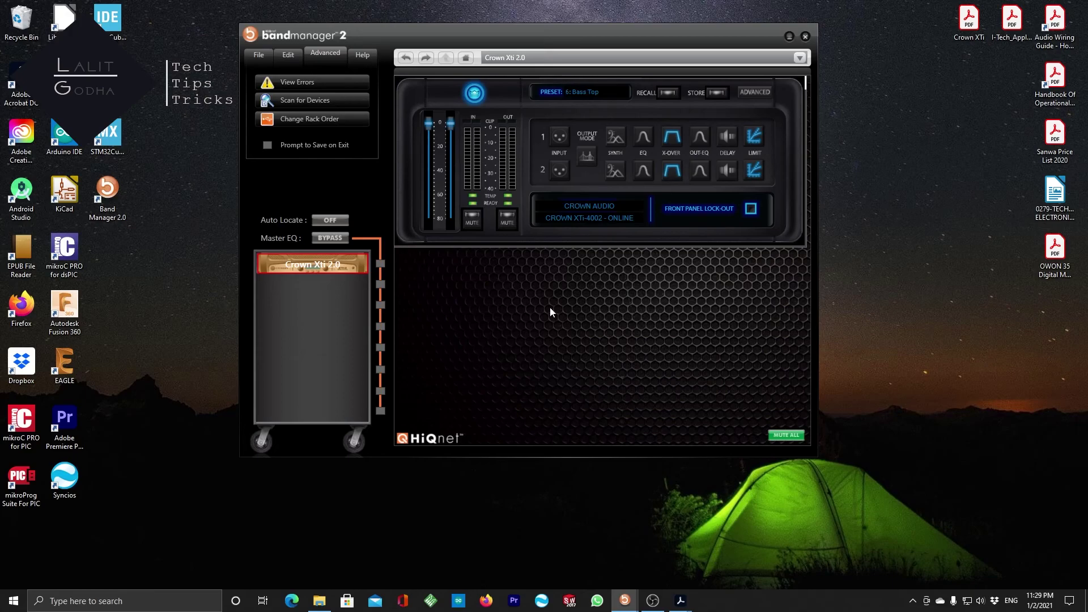